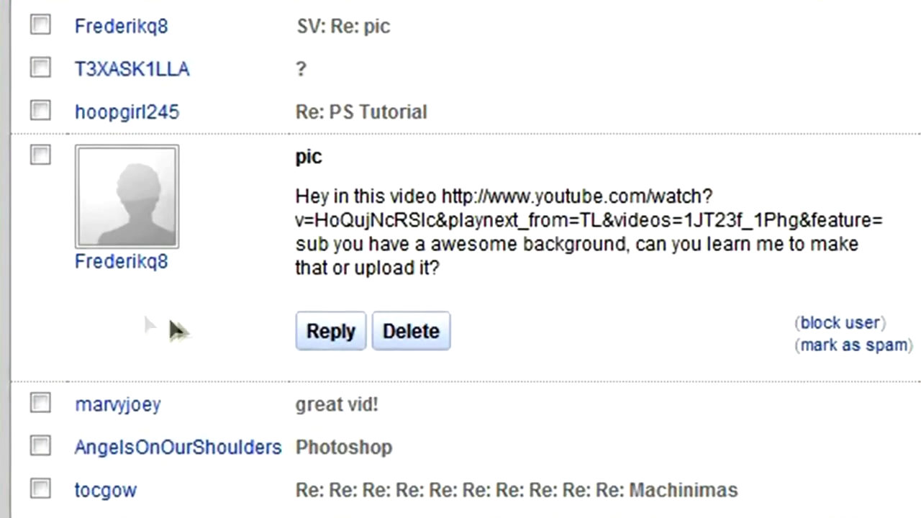
Highlight the message line asking how the awesome background was made, then deselect it
drag(331, 245, 549, 330)
click(564, 298)
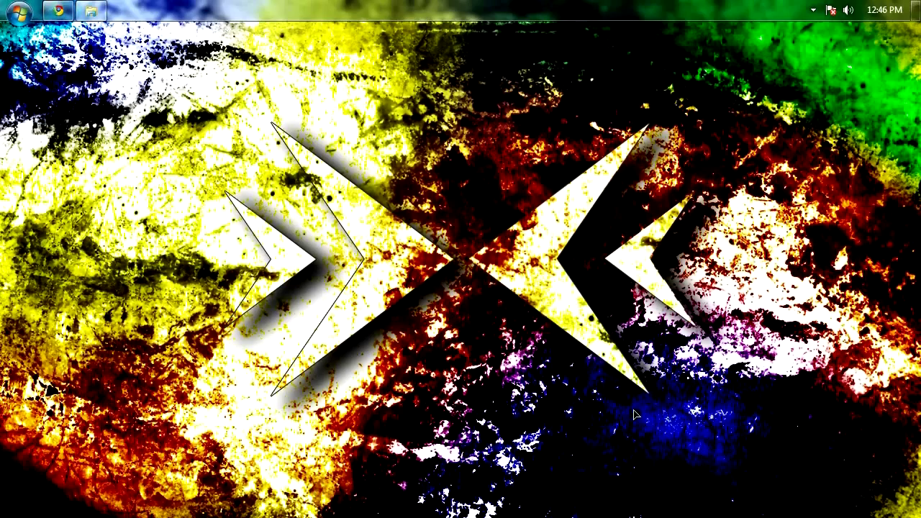
Open the Textures\Color folder in Explorer, then bring Chrome back to the front
click(92, 11)
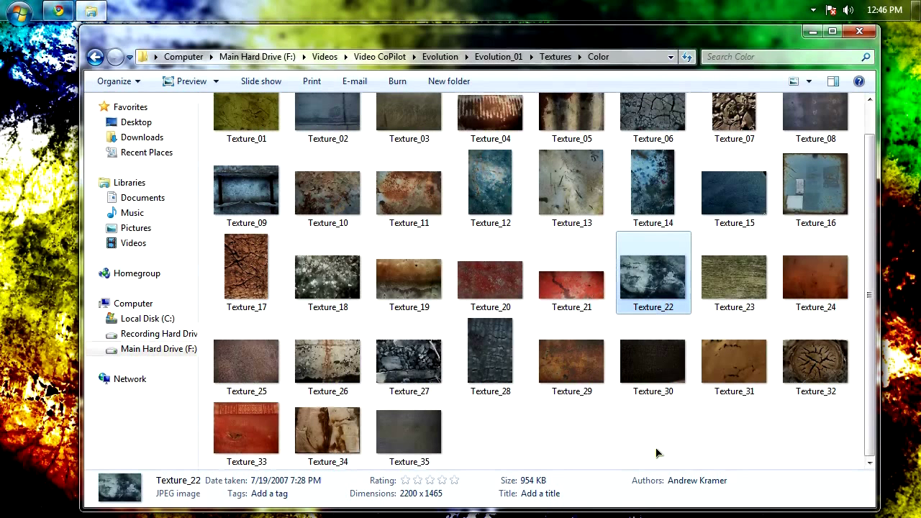
click(59, 11)
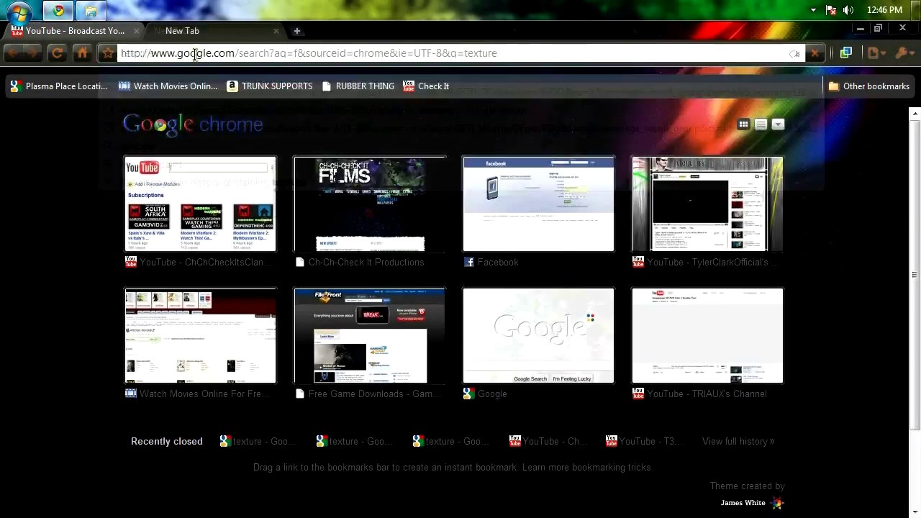
Browse Google image results for 'texture', then return to the Color textures folder
click(152, 159)
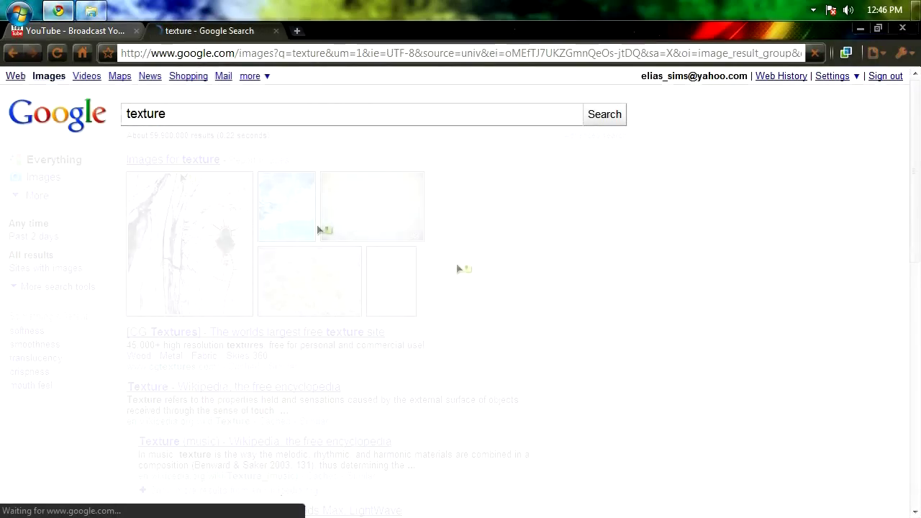
scroll(785, 381, down, 6)
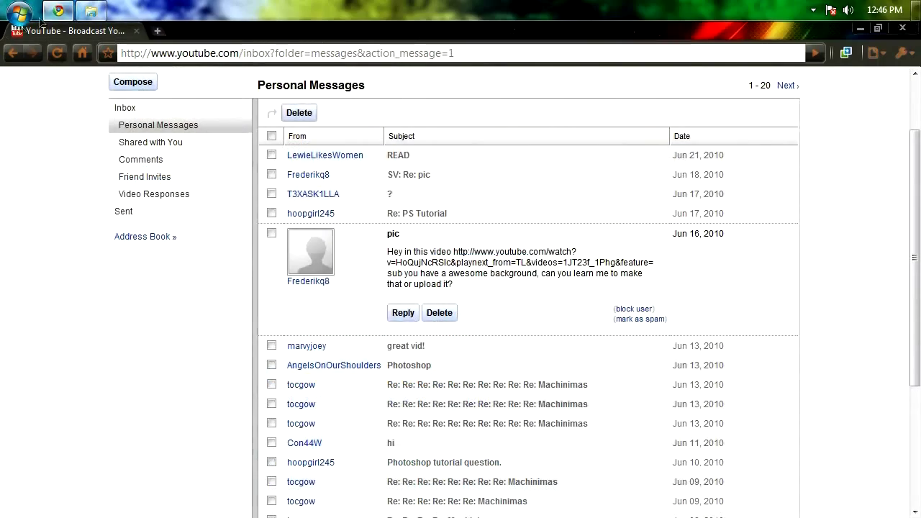
click(90, 10)
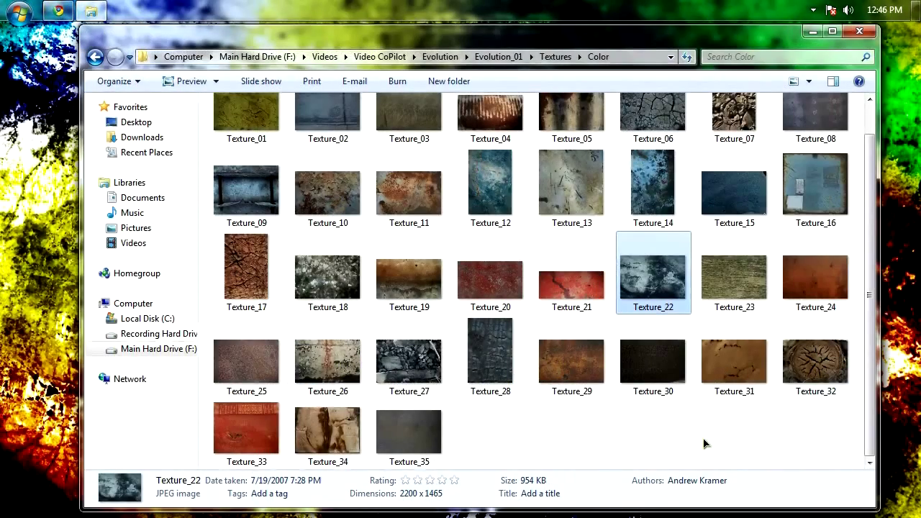
Drag Texture_22 from the Color folder onto Photoshop to open it
drag(684, 302, 213, 475)
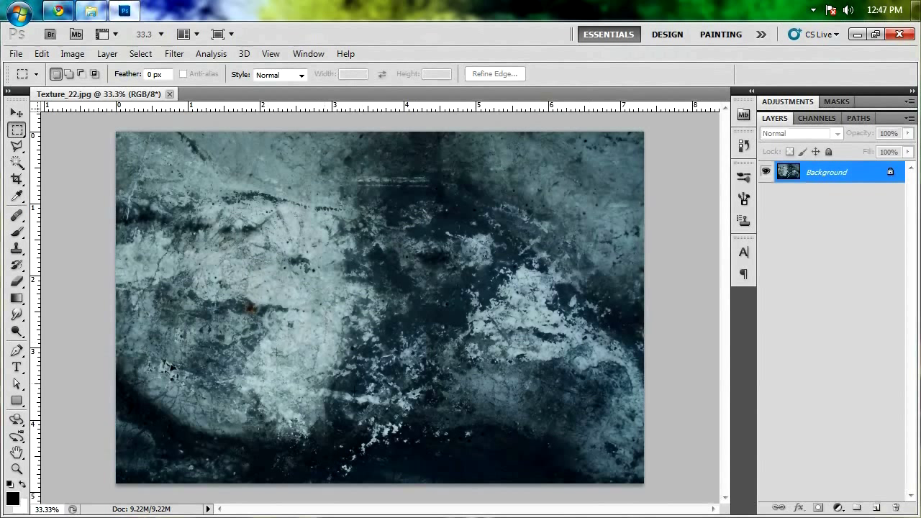
Desaturate Texture_22 to greyscale and add an empty Layer 1 above Background
click(17, 113)
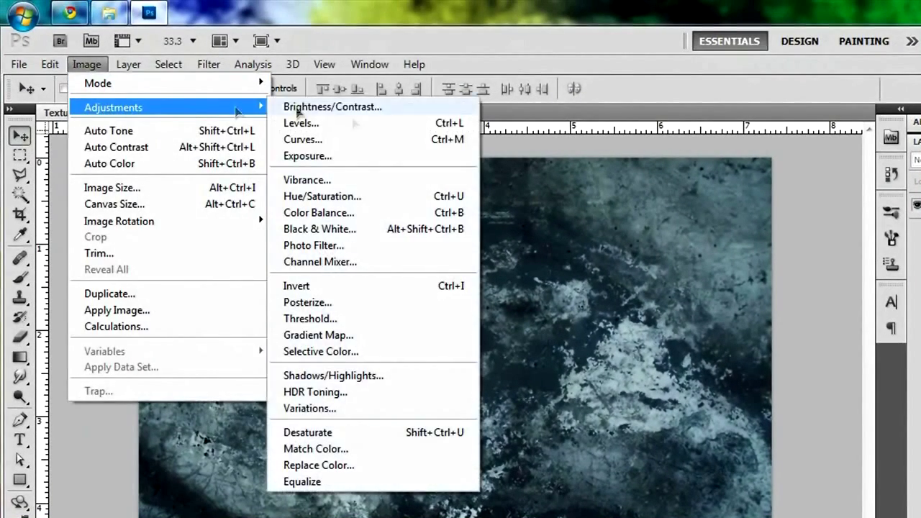
click(468, 432)
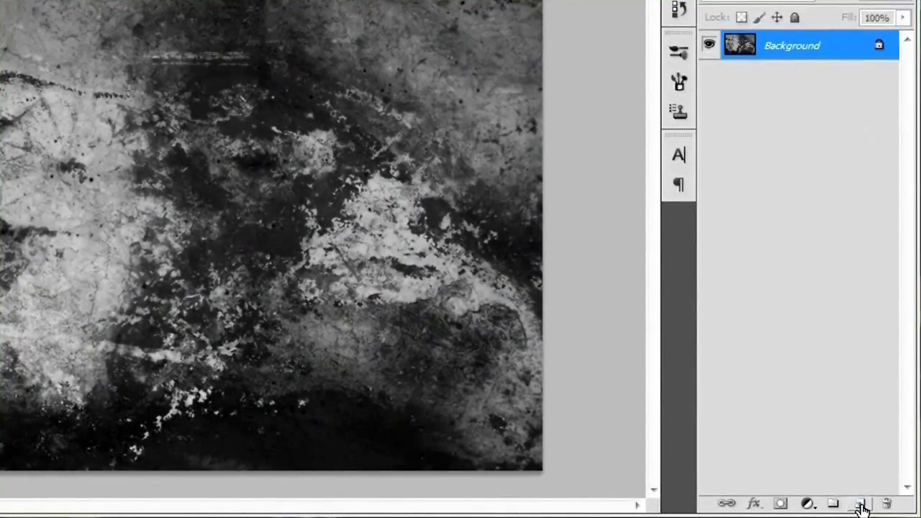
click(860, 504)
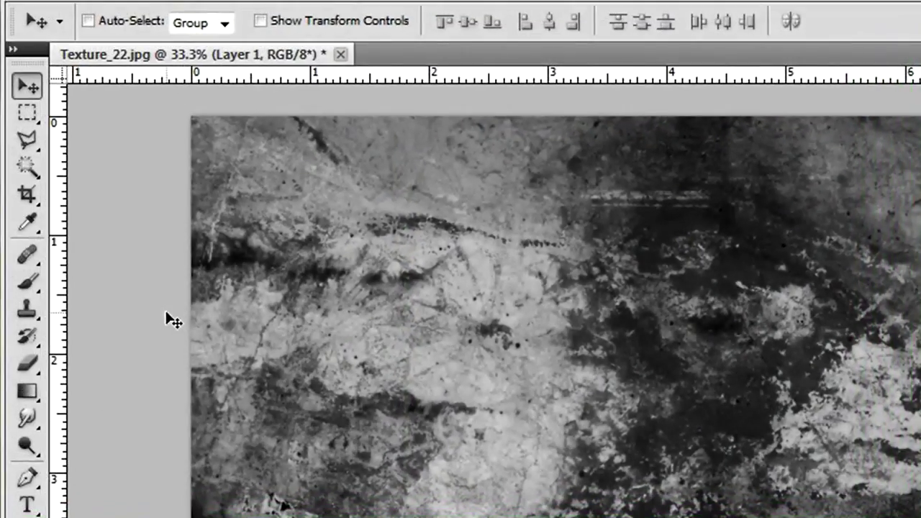
Switch to the Brush and choose a soft round 500 px preset at 0% hardness
key(b)
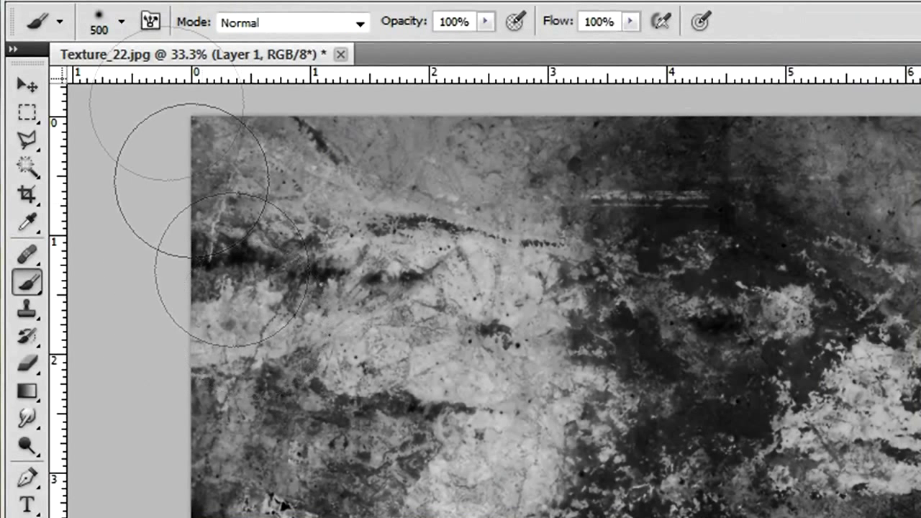
click(122, 22)
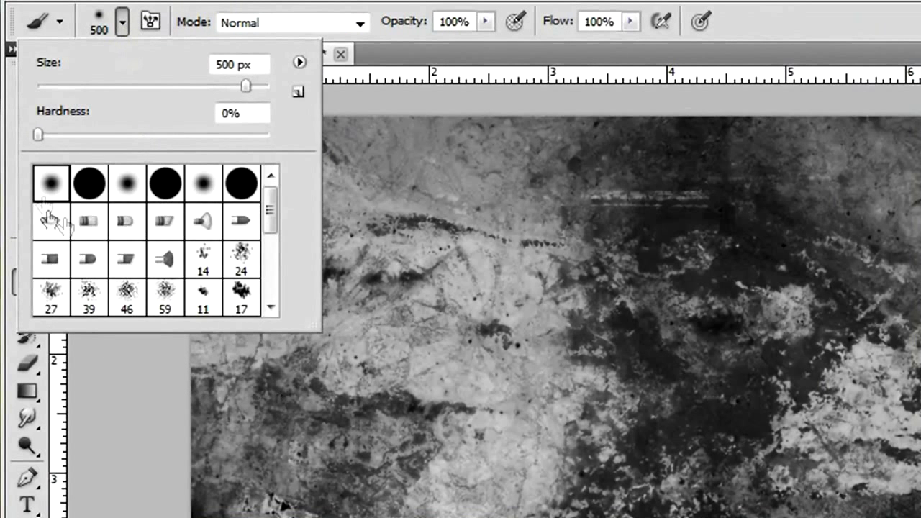
double_click(54, 189)
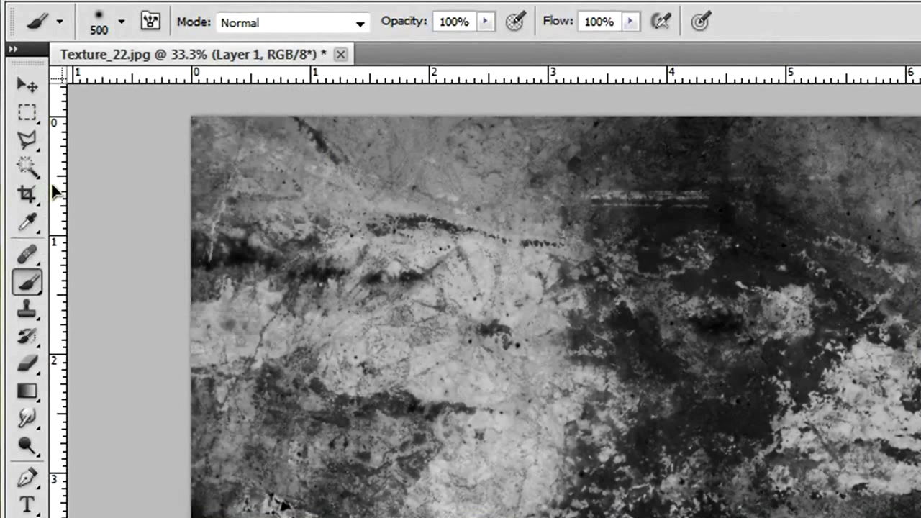
click(122, 22)
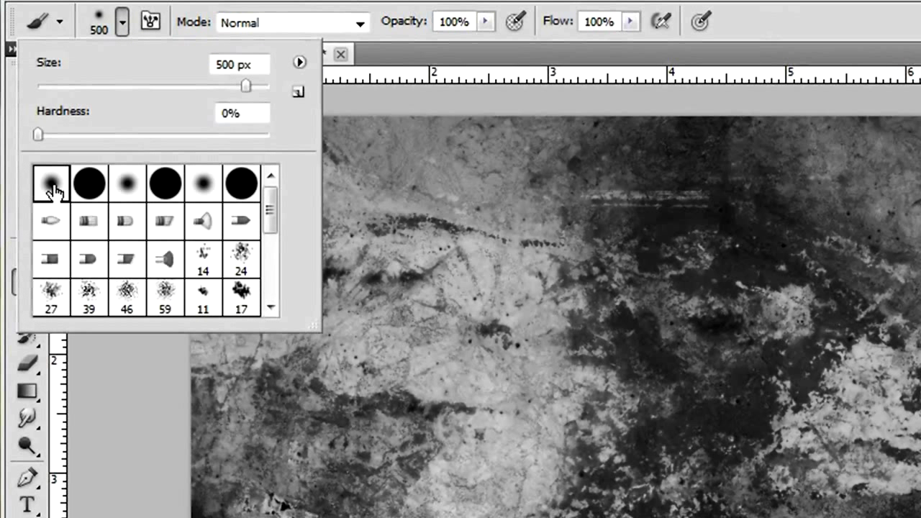
click(257, 112)
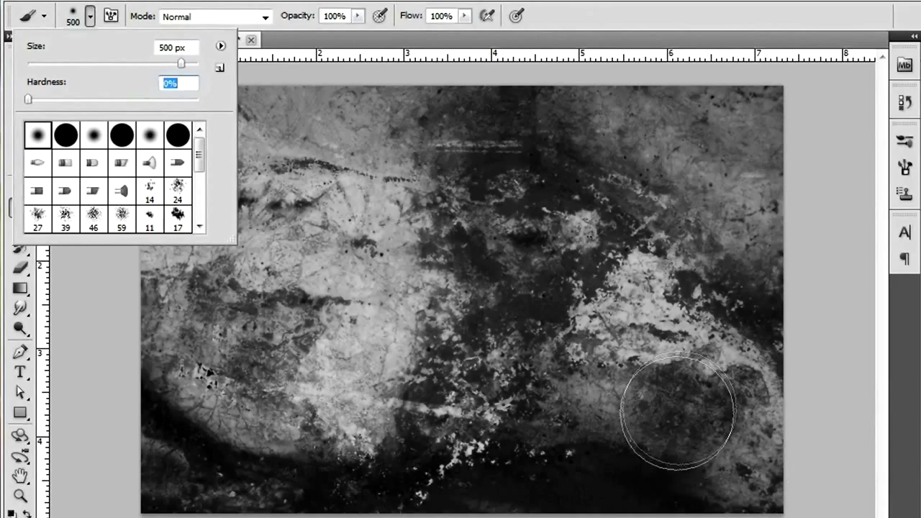
click(92, 16)
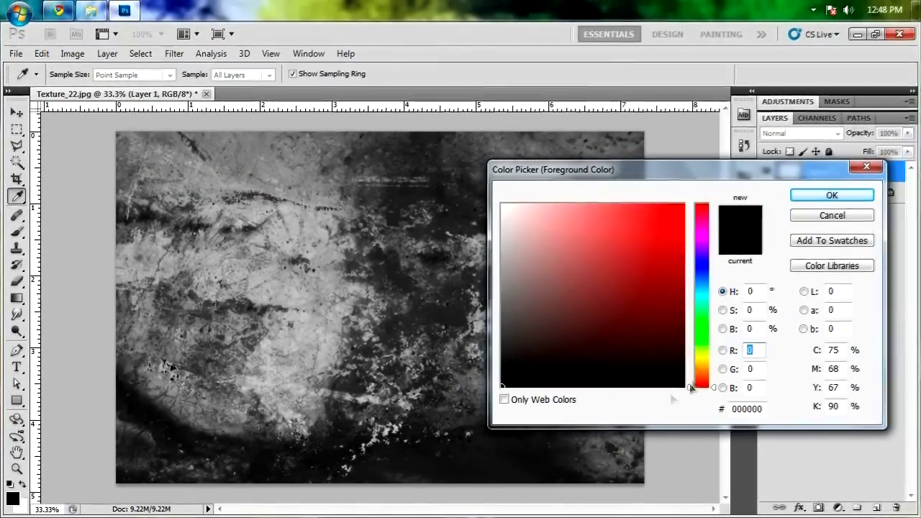
Paint soft green patches at the lower right and left edge, then cyan at the top left
drag(691, 389, 593, 333)
click(684, 205)
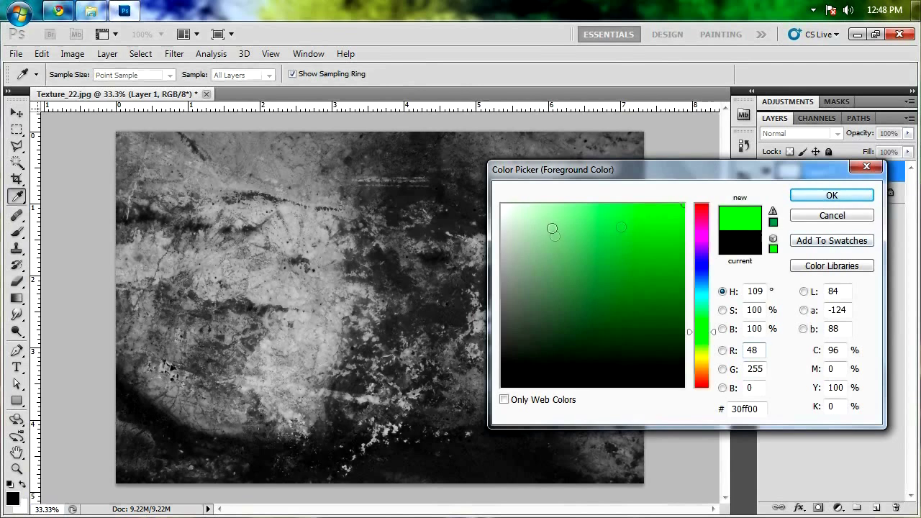
click(832, 195)
key(b)
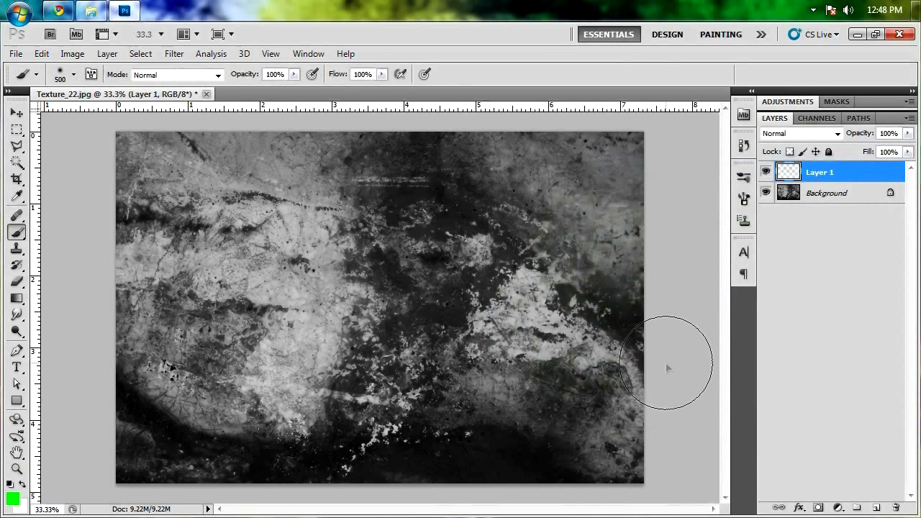
mouse_move(621, 464)
mouse_down()
mouse_move(607, 432)
mouse_move(545, 380)
mouse_move(615, 317)
mouse_up()
mouse_move(118, 471)
mouse_down()
mouse_move(125, 446)
mouse_move(105, 309)
mouse_move(101, 334)
mouse_move(157, 474)
mouse_move(216, 481)
mouse_up()
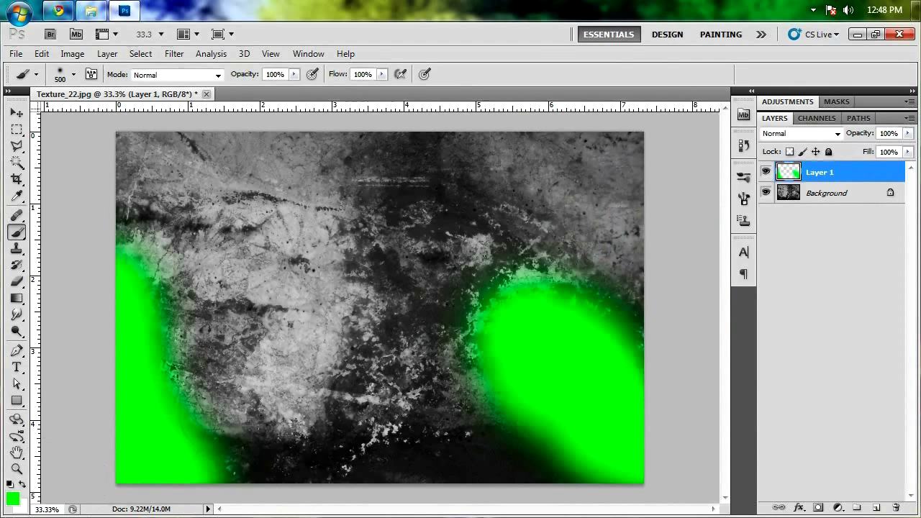
click(12, 498)
drag(702, 277, 702, 295)
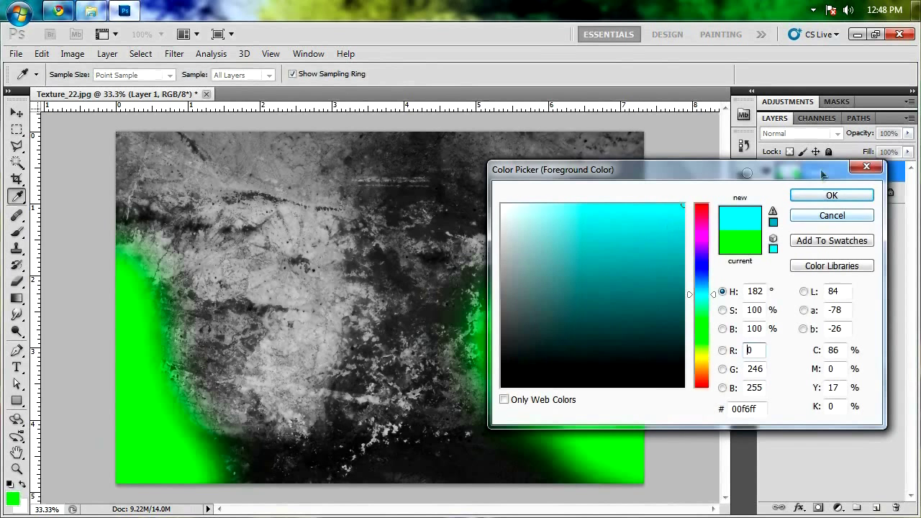
click(830, 196)
mouse_move(108, 234)
mouse_down()
mouse_move(185, 143)
mouse_move(225, 199)
mouse_move(180, 127)
mouse_move(144, 238)
mouse_up()
Paint a red stroke at the lower left and a yellow stroke at the bottom centre
click(12, 496)
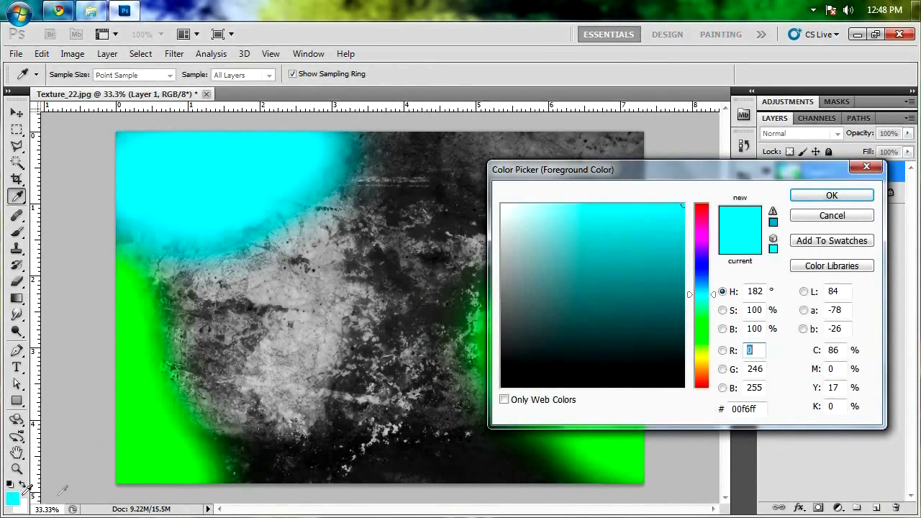
drag(705, 323, 704, 389)
click(823, 199)
mouse_move(316, 460)
mouse_down()
mouse_move(288, 454)
mouse_move(216, 360)
mouse_move(268, 340)
mouse_move(309, 442)
mouse_up()
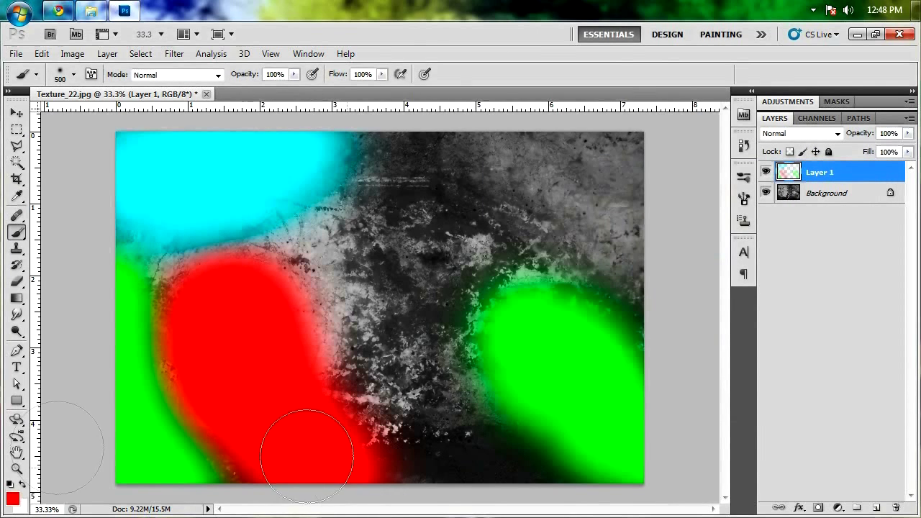
click(13, 497)
drag(703, 387, 707, 362)
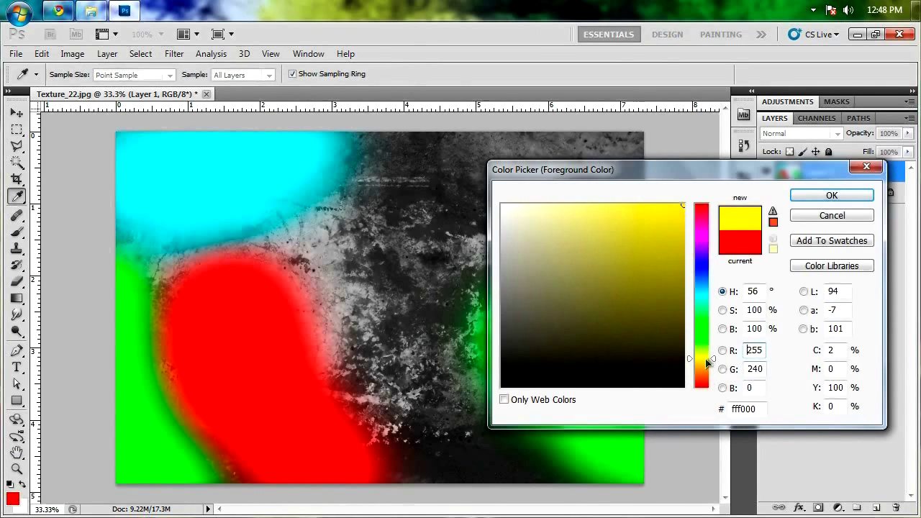
click(832, 195)
mouse_move(483, 465)
mouse_down()
mouse_move(436, 344)
mouse_move(538, 269)
mouse_move(599, 264)
mouse_move(641, 301)
mouse_move(496, 282)
mouse_move(453, 439)
mouse_move(549, 513)
mouse_up()
Paint magenta up through the centre and blue over the grey top-right corner
click(13, 497)
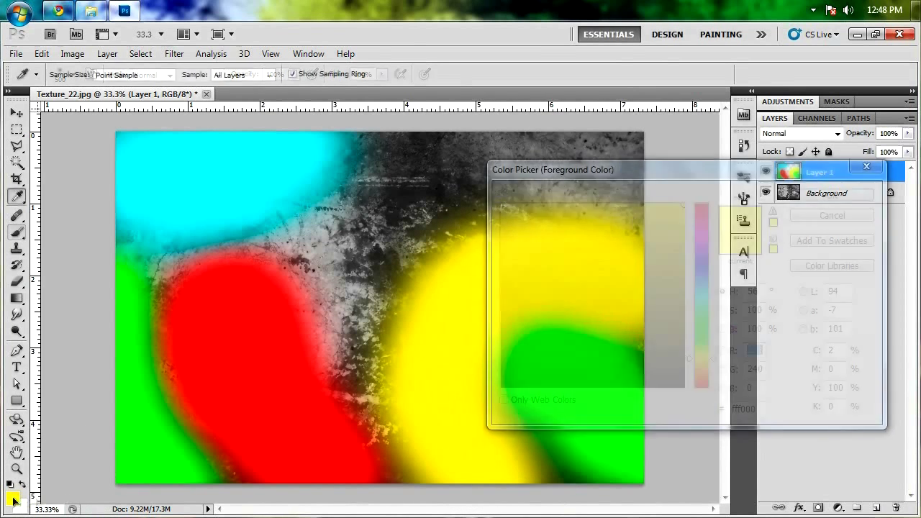
click(699, 240)
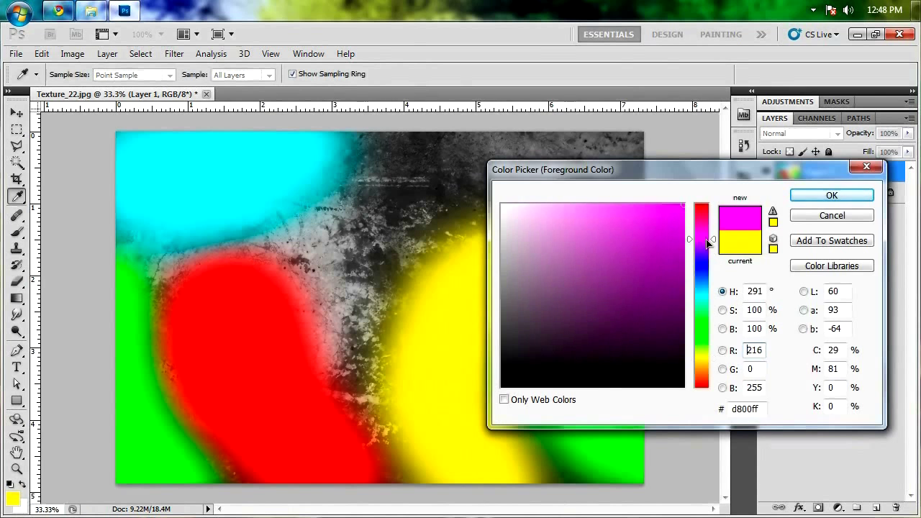
click(832, 195)
mouse_move(368, 353)
mouse_down()
mouse_move(364, 230)
mouse_move(497, 151)
mouse_up()
click(13, 497)
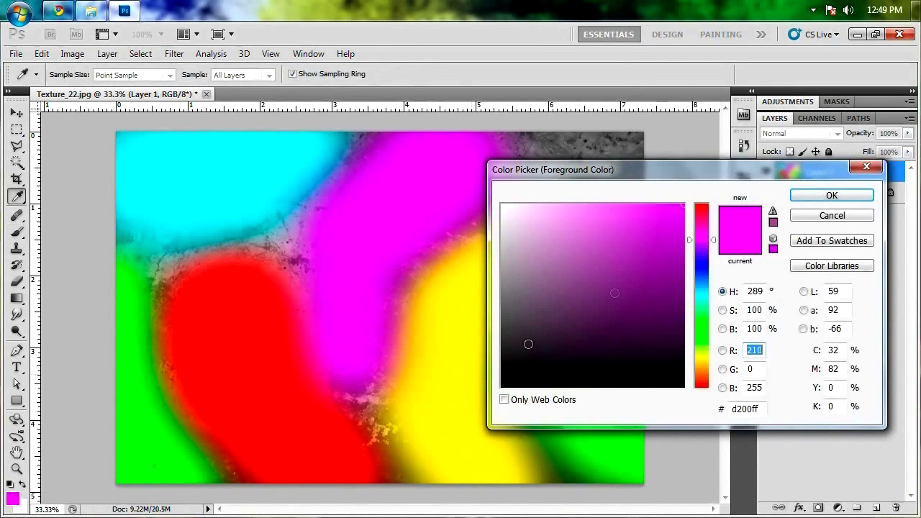
drag(709, 266, 709, 269)
click(796, 194)
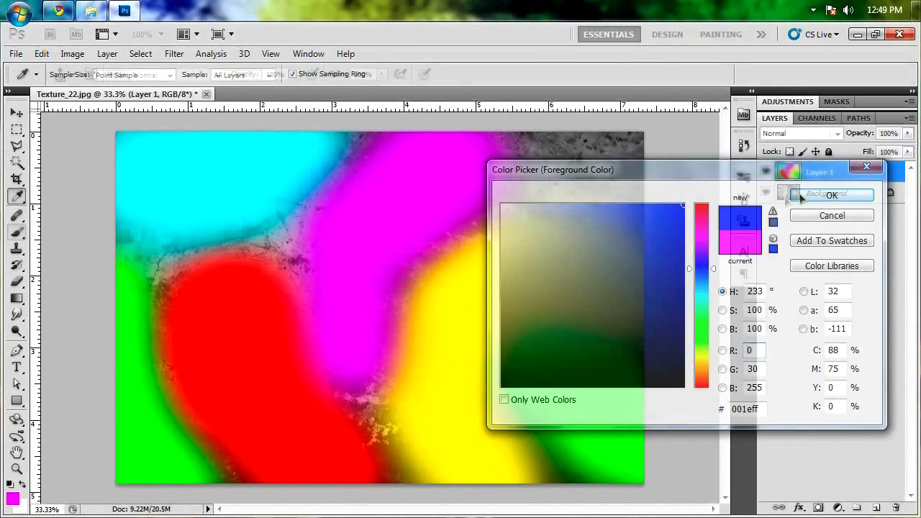
mouse_move(643, 197)
mouse_down()
mouse_move(566, 113)
mouse_move(654, 251)
mouse_move(508, 149)
mouse_move(684, 288)
mouse_up()
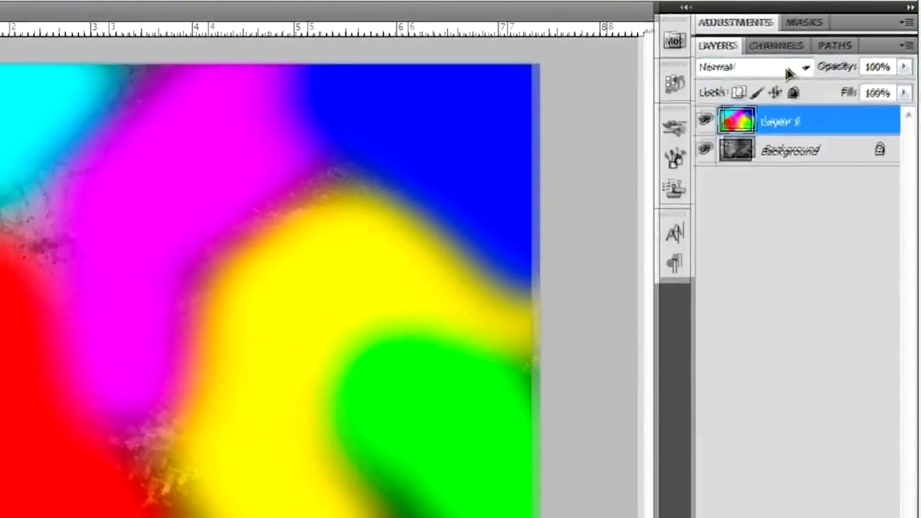
Set Layer 1's blend mode to Color so the rainbow tints the grey texture
click(792, 73)
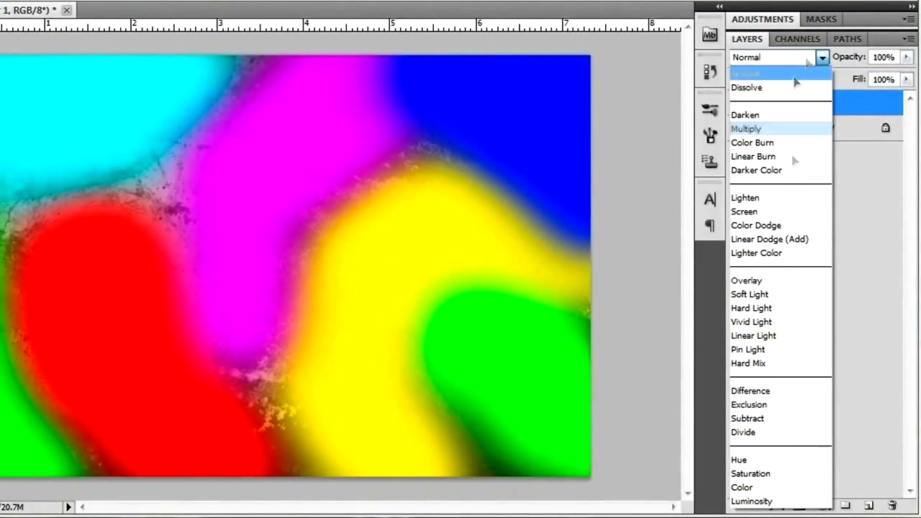
click(765, 488)
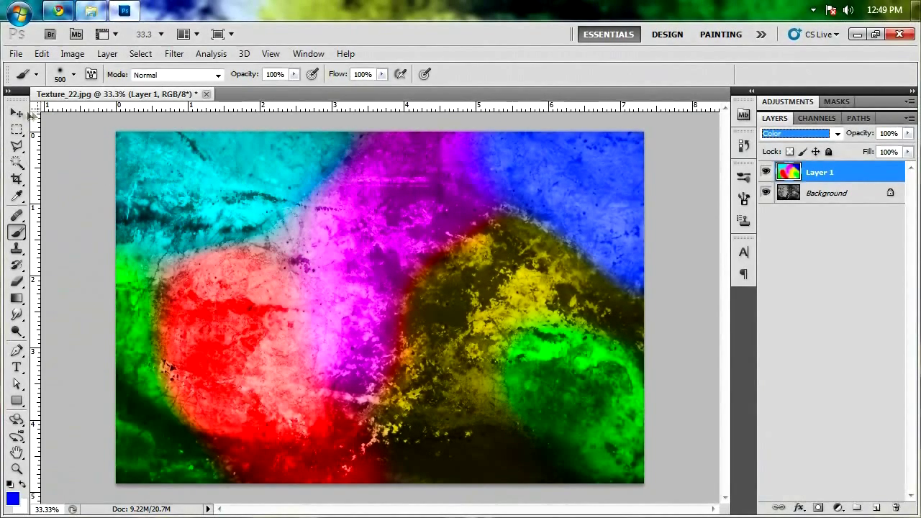
click(17, 113)
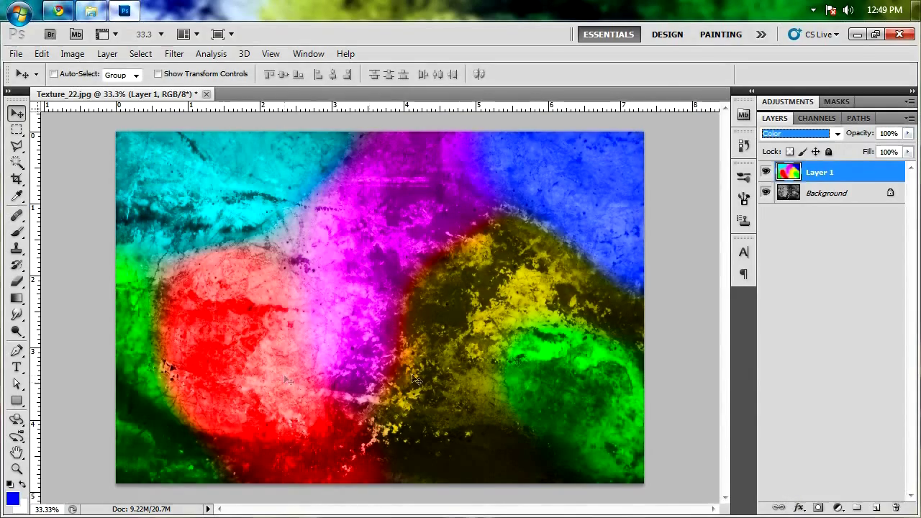
Apply a Gaussian Blur of about 115.2 pixels radius to the rainbow Layer 1
click(379, 308)
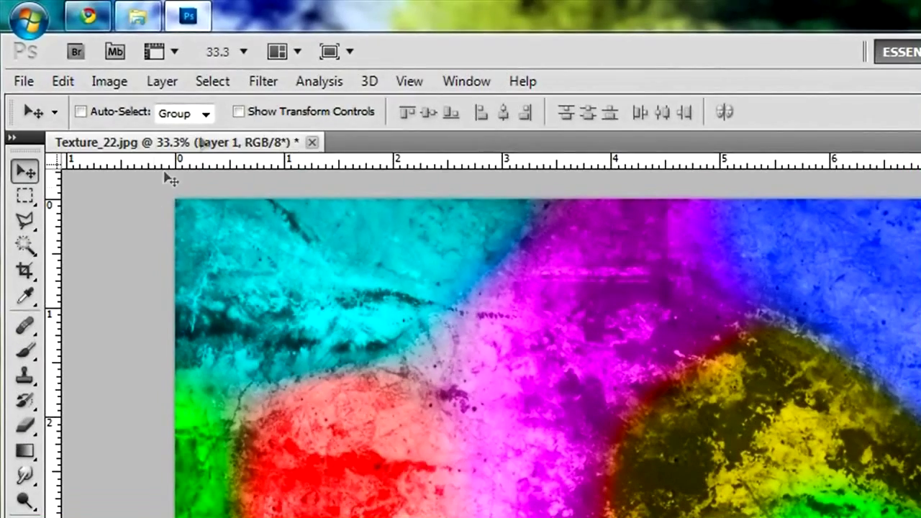
click(175, 54)
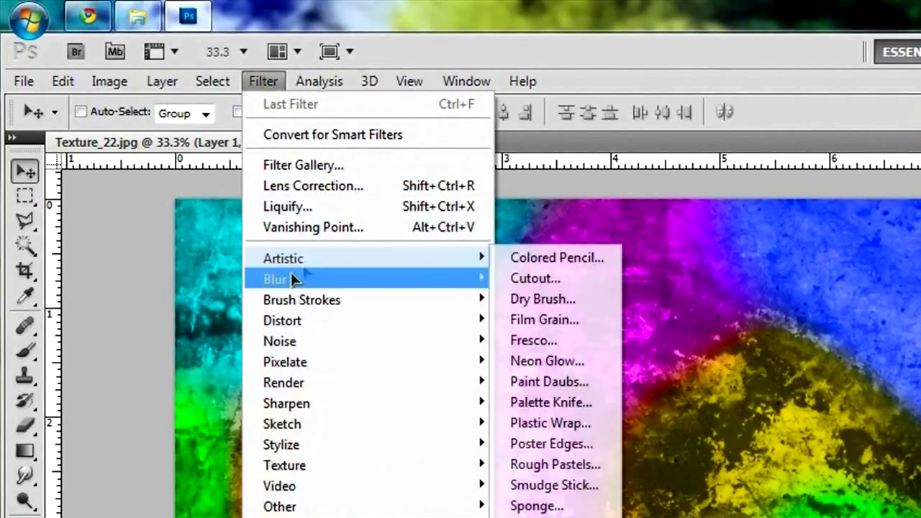
mouse_move(405, 280)
click(585, 366)
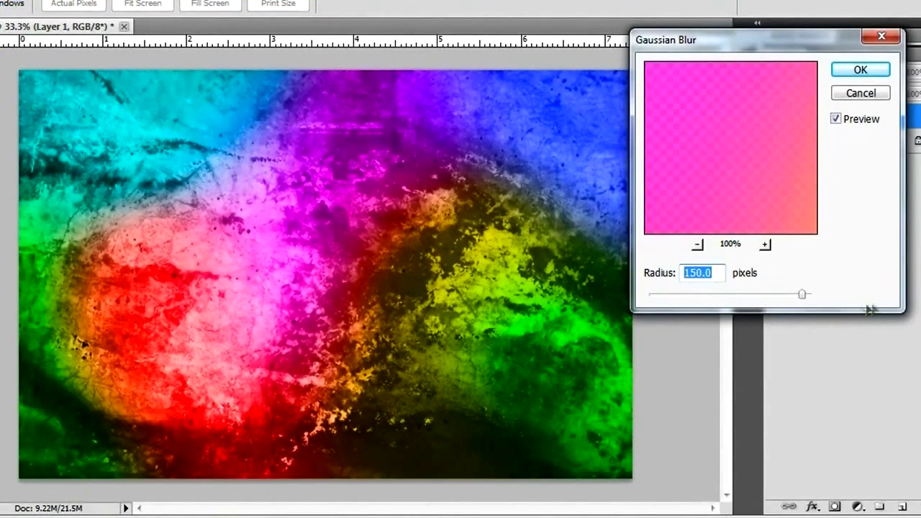
drag(809, 299, 787, 294)
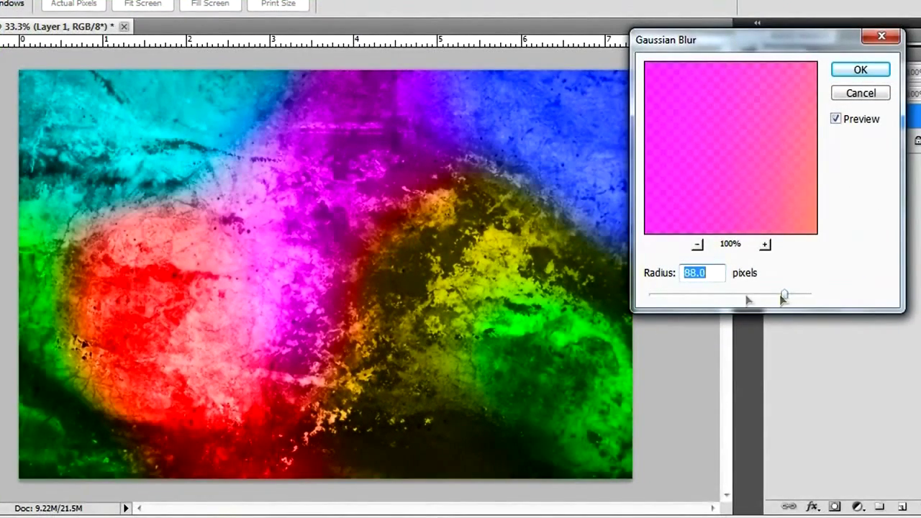
mouse_move(784, 295)
mouse_down()
mouse_move(712, 298)
mouse_move(792, 295)
mouse_up()
drag(792, 296, 798, 296)
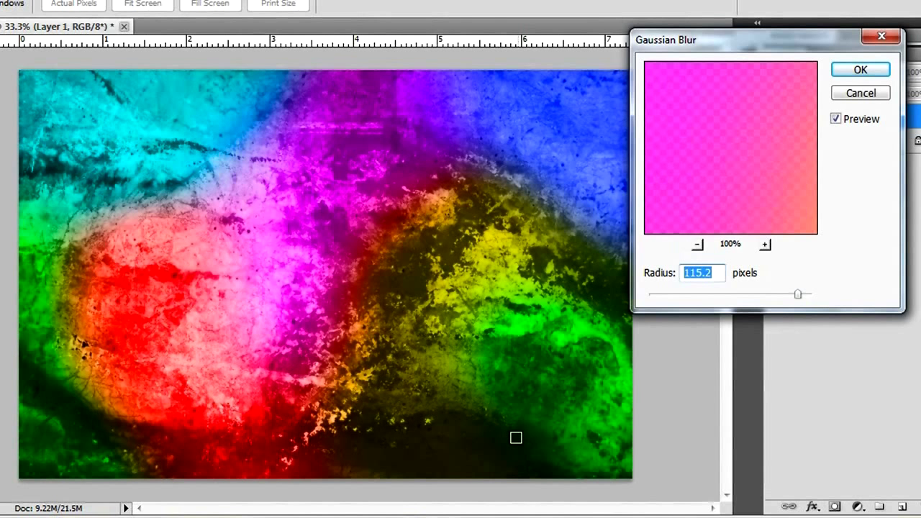
click(862, 73)
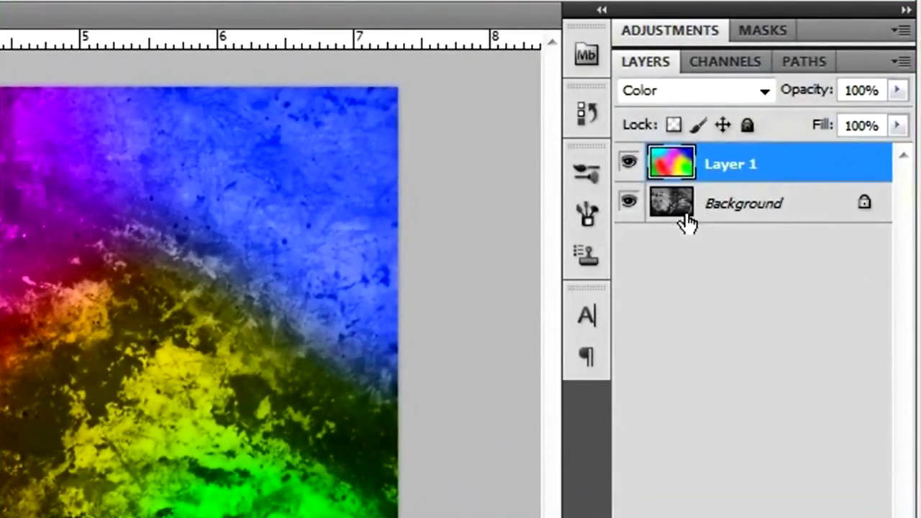
Select the Background layer and open the Exposure adjustment
click(842, 182)
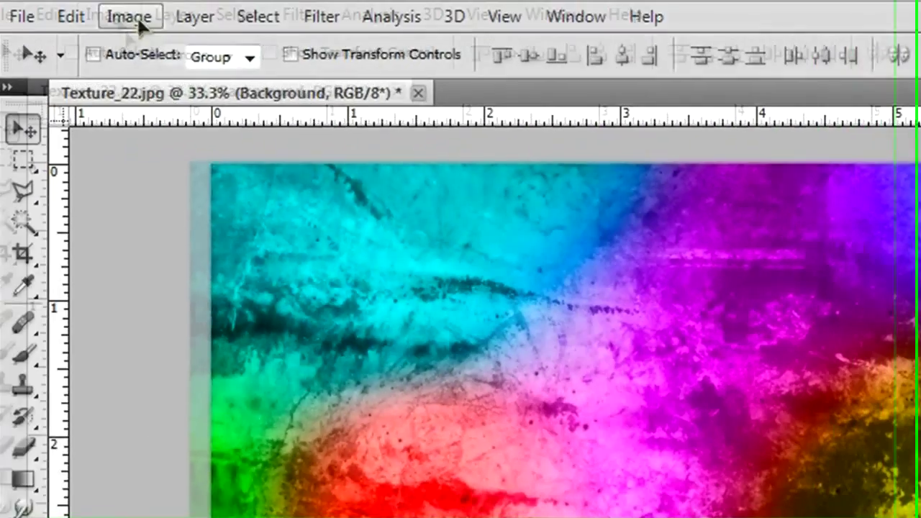
click(136, 15)
mouse_move(108, 87)
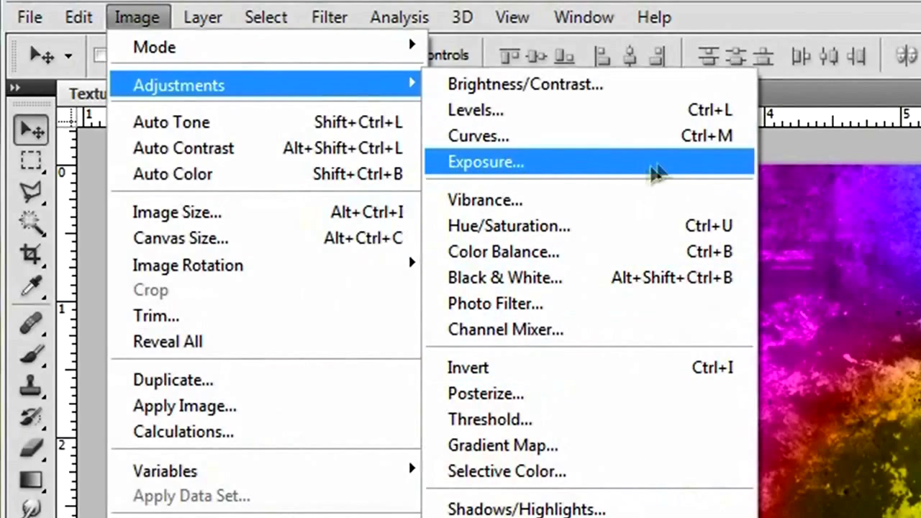
click(623, 168)
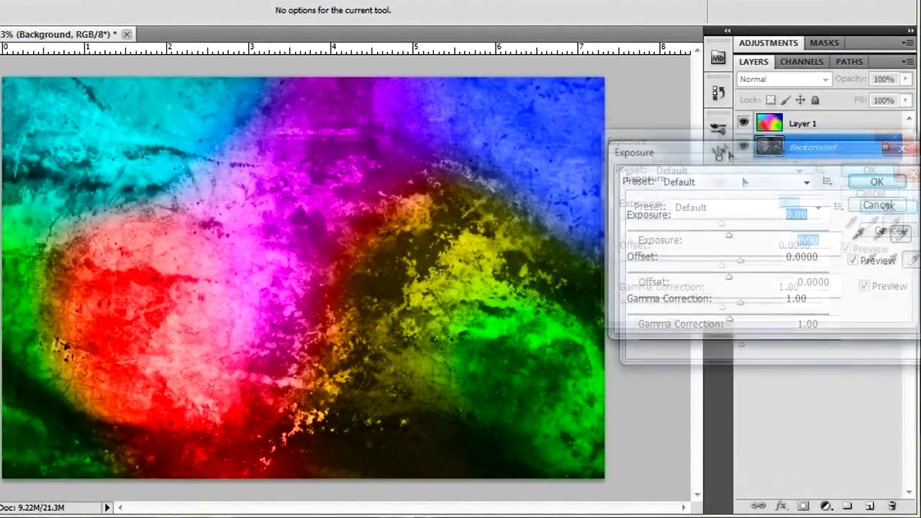
drag(683, 250, 697, 207)
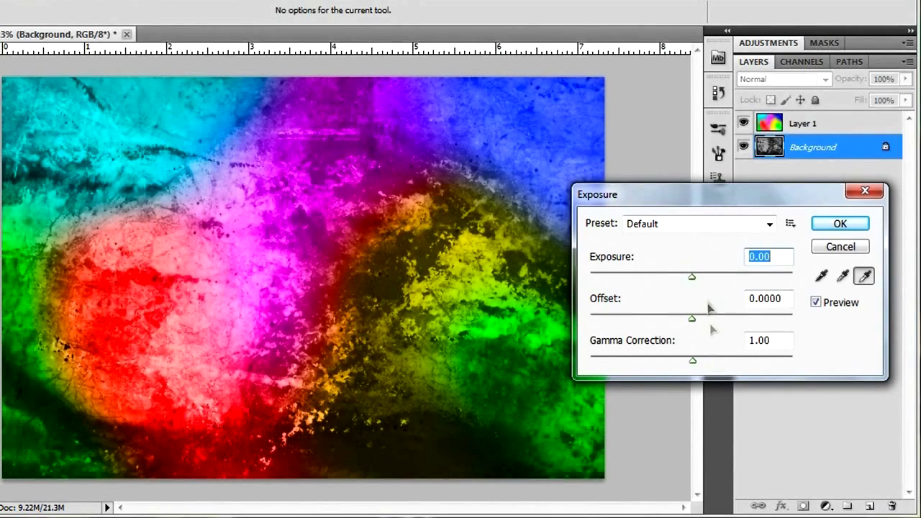
Drag the Exposure, Offset and Gamma sliders to brighten and deepen the texture
drag(693, 278, 707, 285)
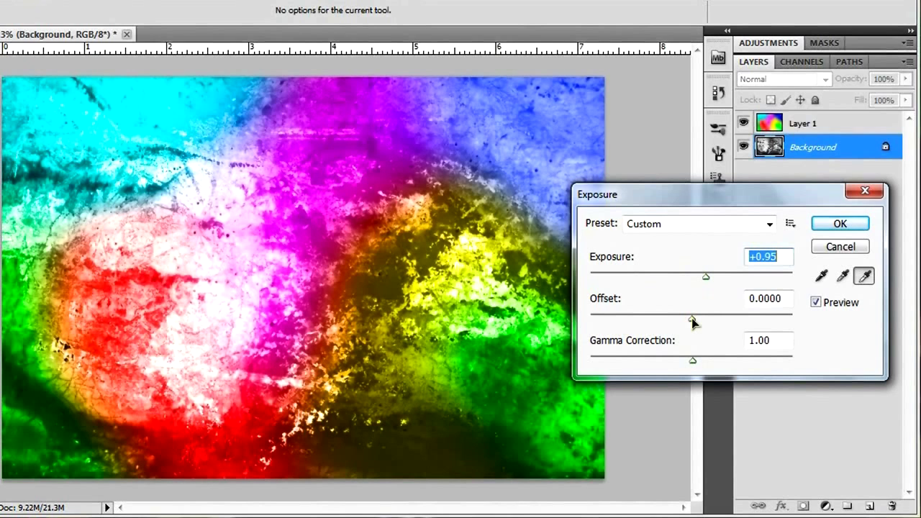
drag(693, 322, 685, 322)
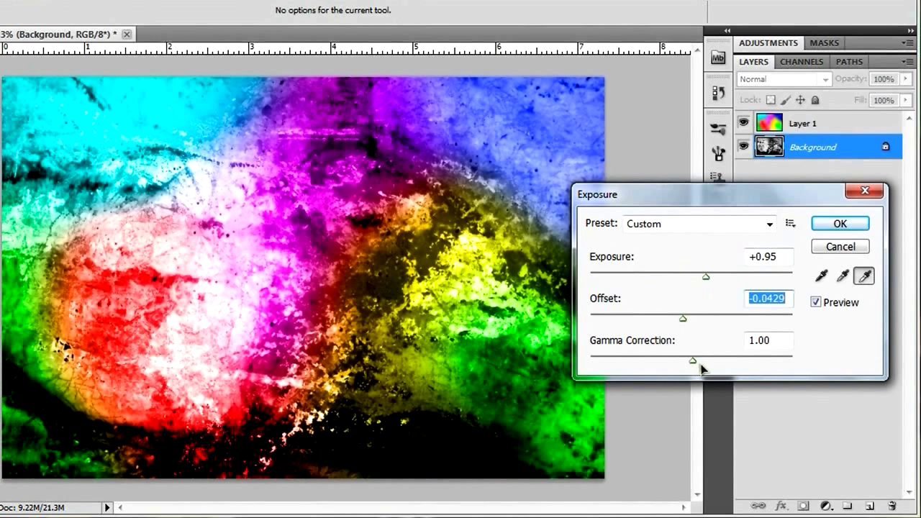
drag(693, 362, 702, 364)
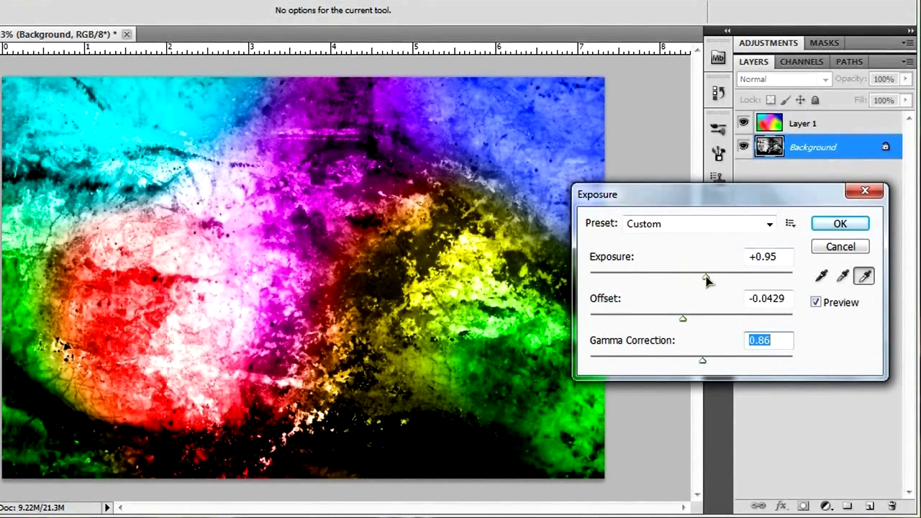
drag(707, 280, 710, 281)
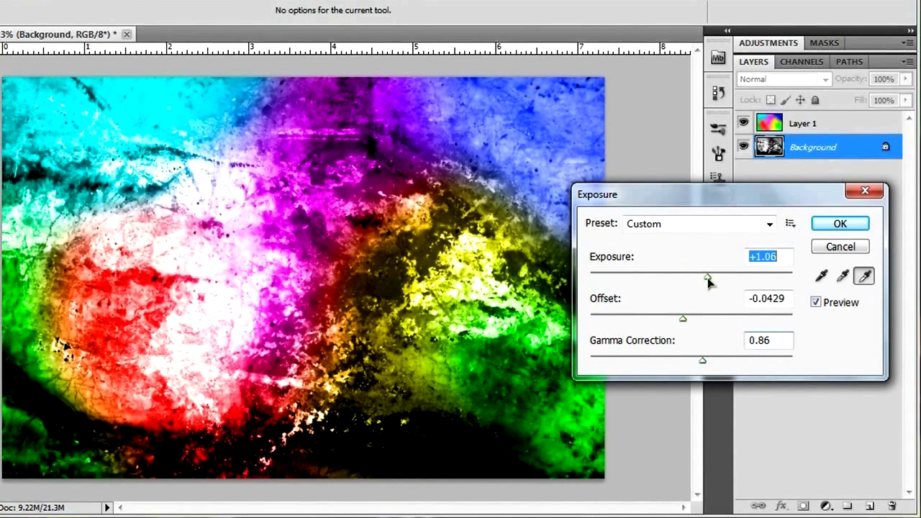
drag(684, 320, 671, 319)
drag(703, 360, 731, 360)
drag(774, 257, 802, 268)
Type Offset -0.100 and Gamma 0.56 into the Exposure fields
text(0)
key(Tab)
text(-0.100)
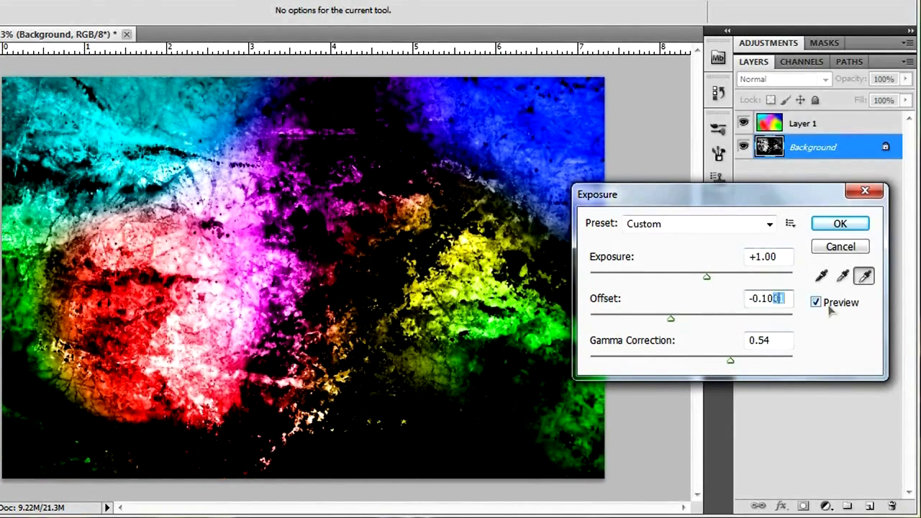
key(Tab)
text(0.56)
Compare with the original, nudge Gamma to 0.78 and apply Exposure +1.00
click(816, 303)
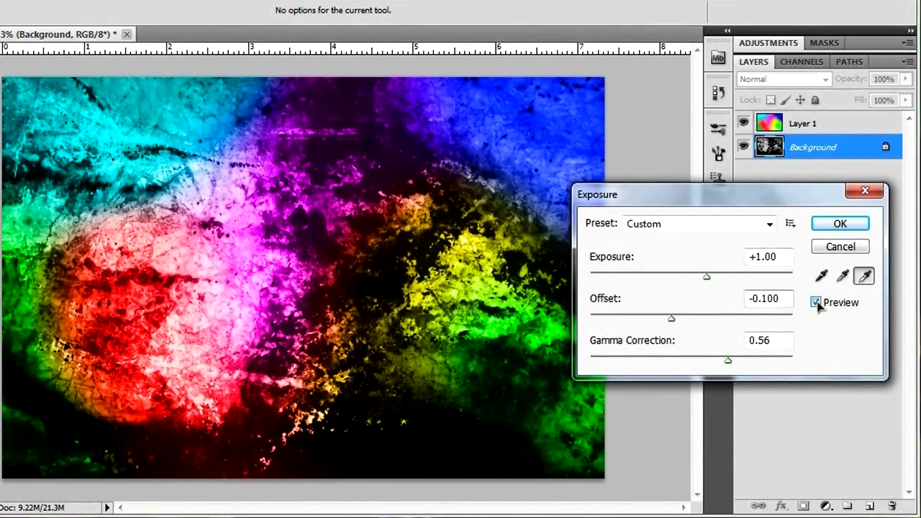
click(816, 303)
click(817, 304)
click(816, 303)
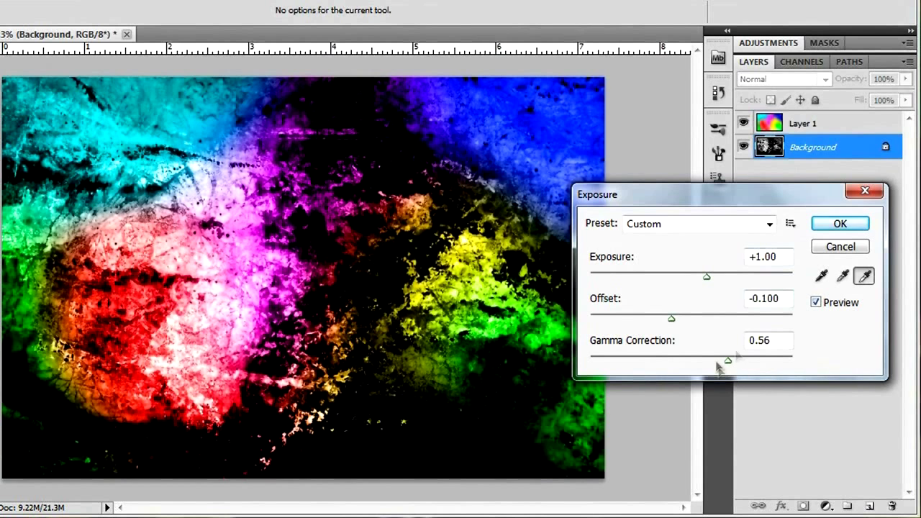
drag(729, 363, 723, 362)
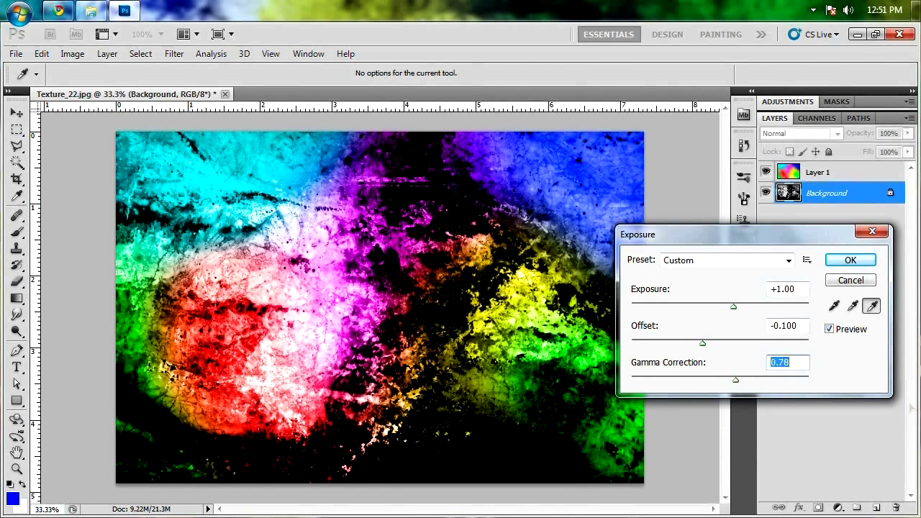
click(851, 260)
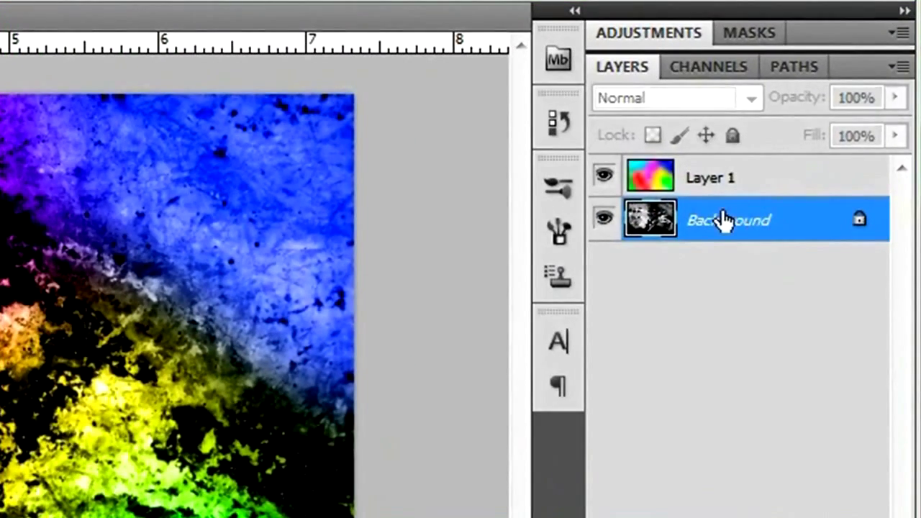
Select the rainbow Layer 1 with the Background and merge them into one Background layer
shift+click(769, 185)
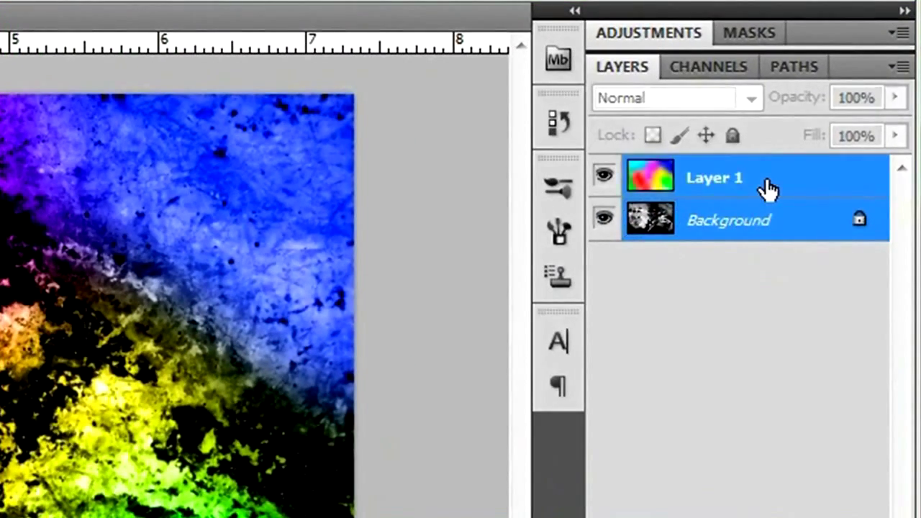
click(787, 221)
click(788, 186)
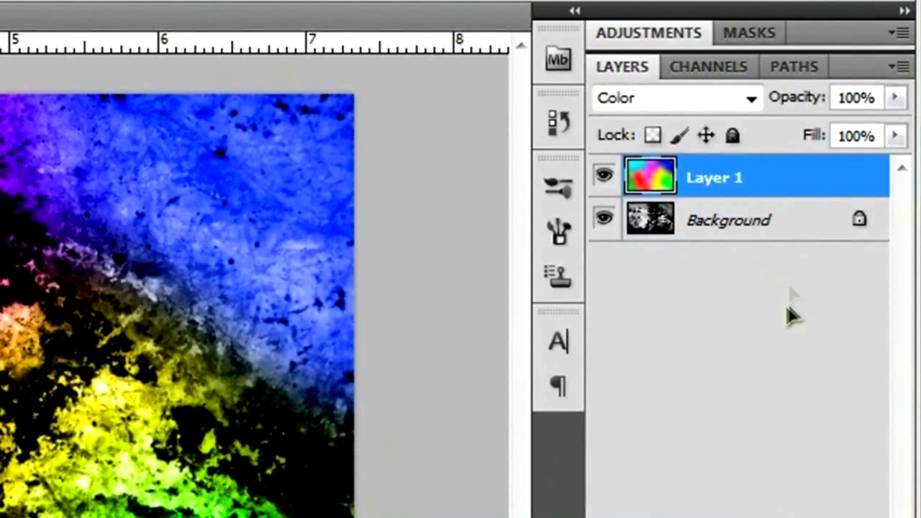
click(786, 210)
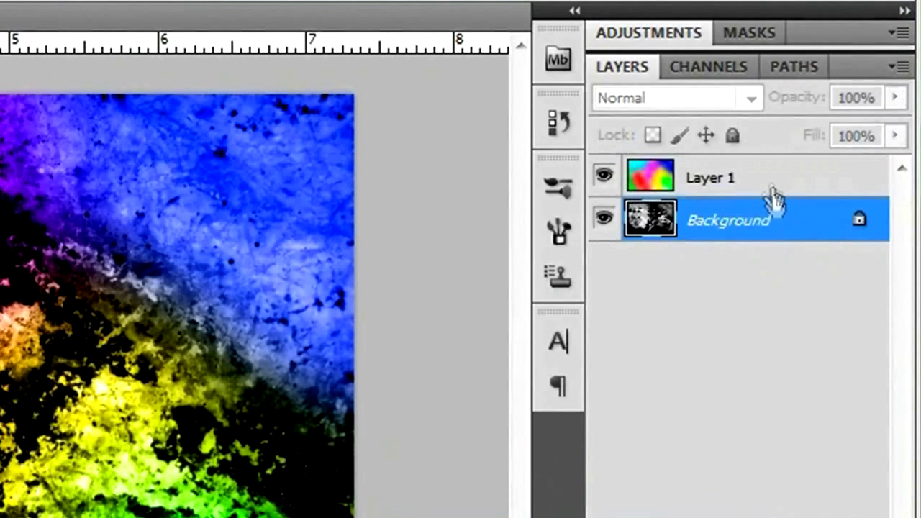
shift+click(807, 186)
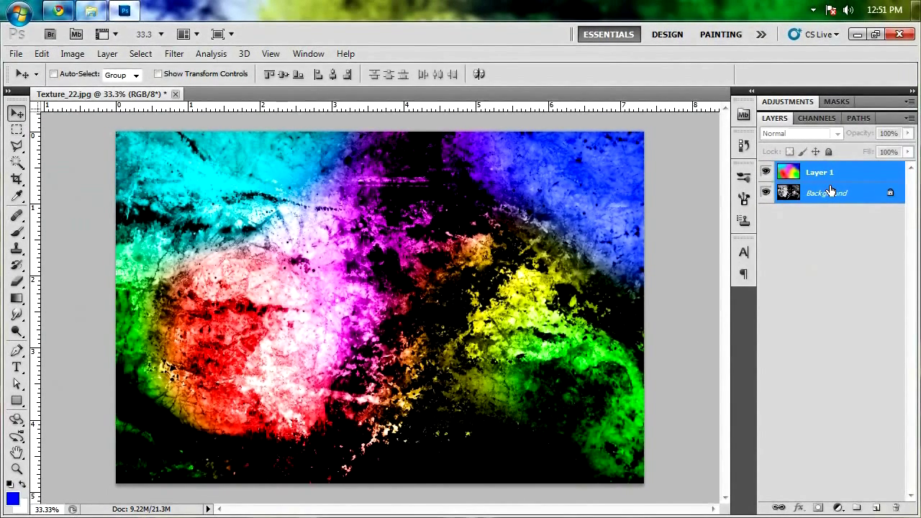
key(ctrl+e)
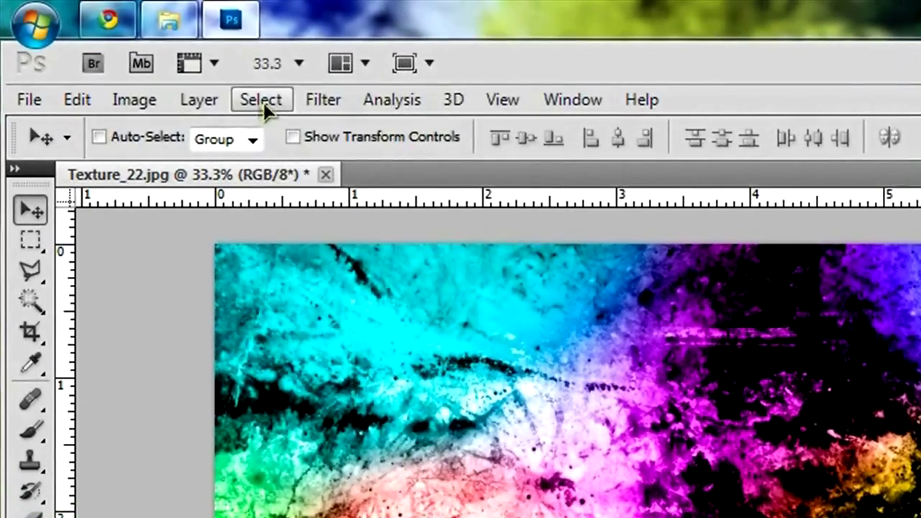
Apply Levels to the merged texture with input black 21, gamma 1.00 and input white 238
click(105, 55)
mouse_move(133, 100)
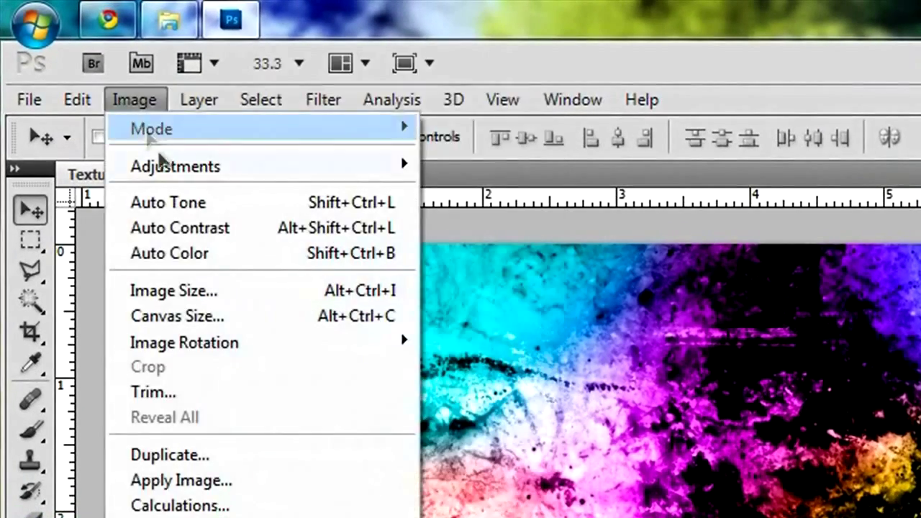
mouse_move(163, 169)
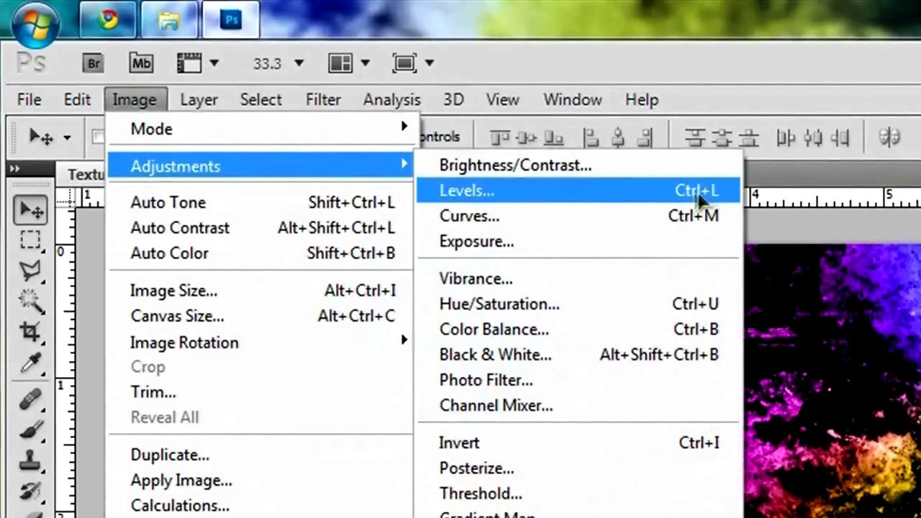
click(728, 191)
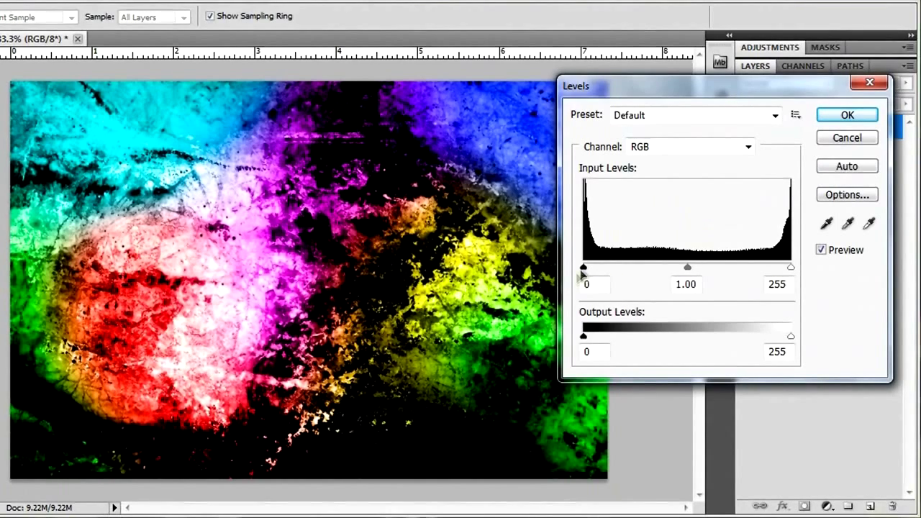
drag(638, 439, 656, 445)
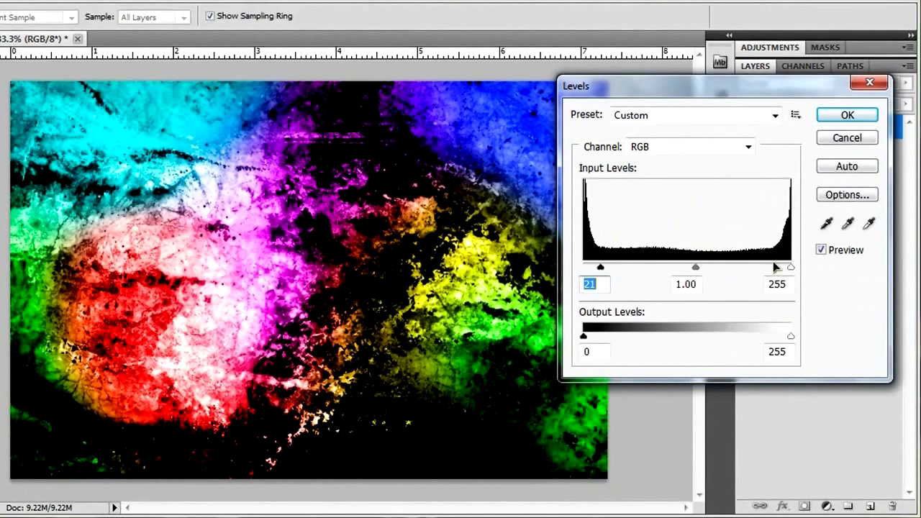
drag(790, 270, 776, 269)
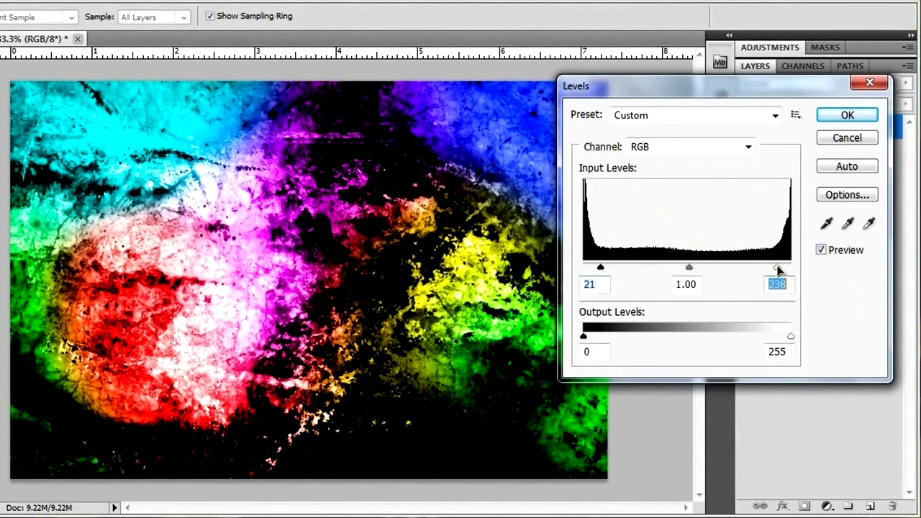
click(822, 250)
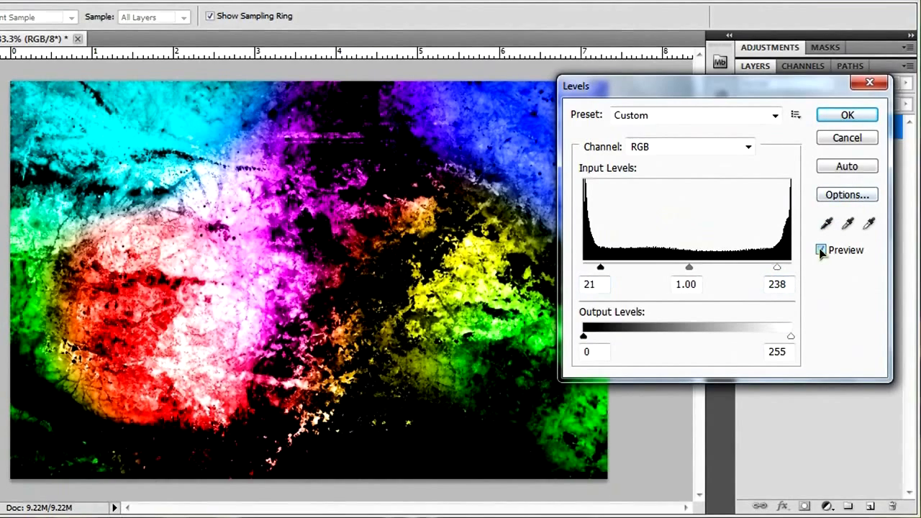
click(822, 250)
click(821, 250)
click(847, 115)
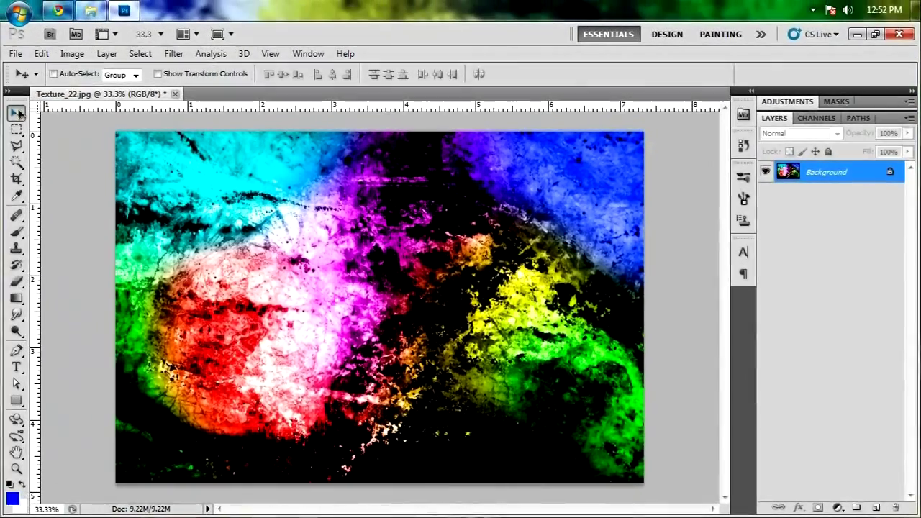
key(Tab)
key(ctrl+0)
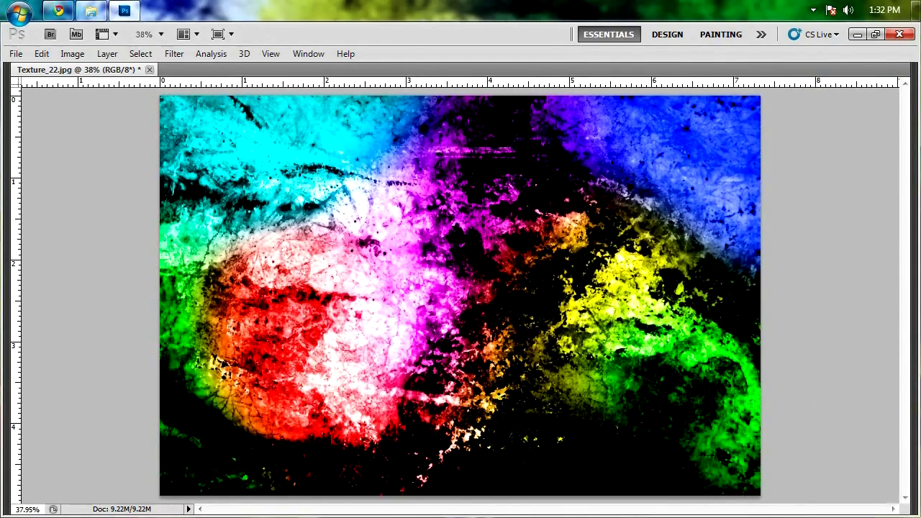
click(858, 34)
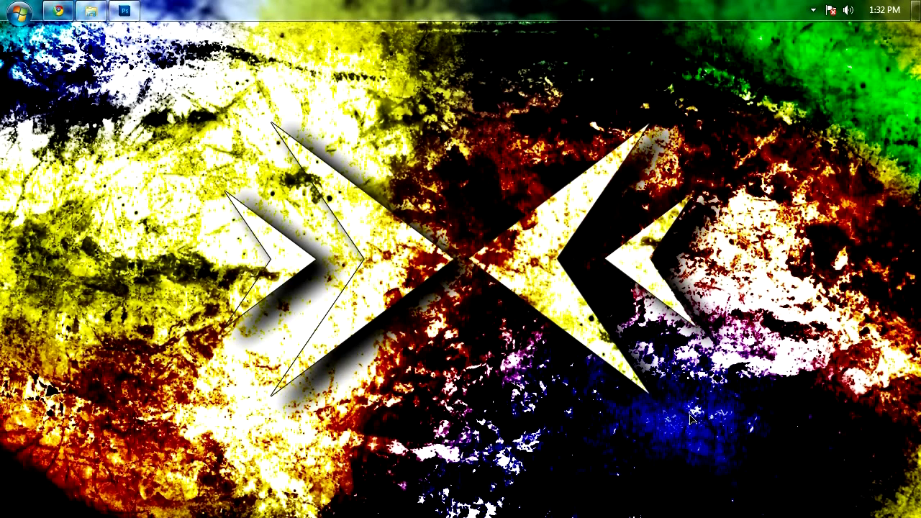
click(125, 10)
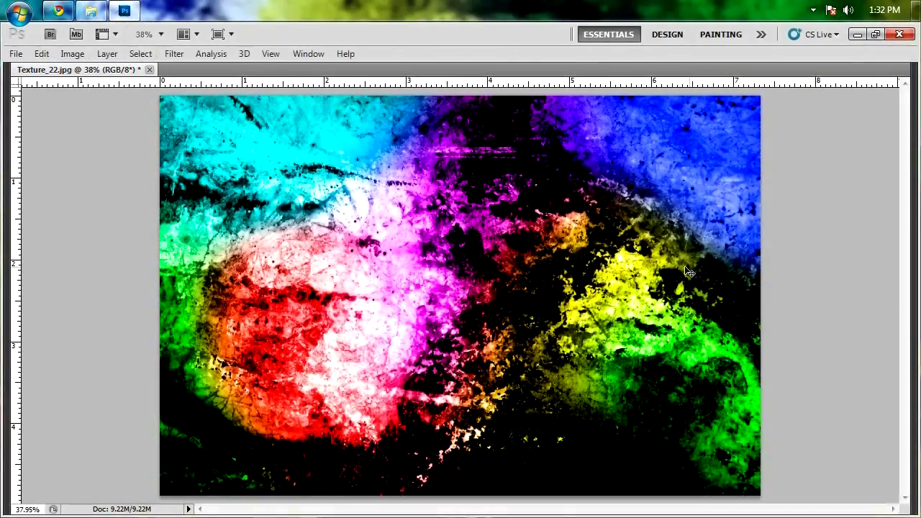
key(Tab)
Restore the panels, add a new empty layer, and pick the Brush tool
key(ctrl+0)
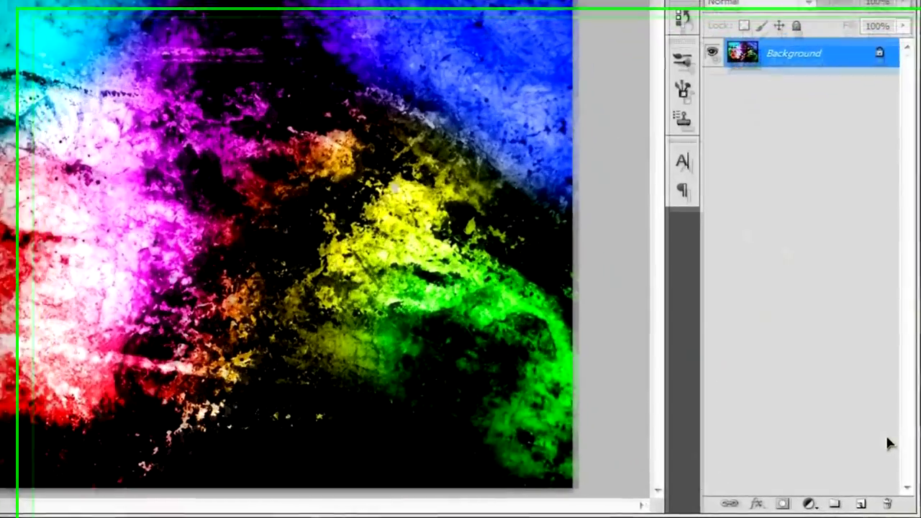
click(861, 503)
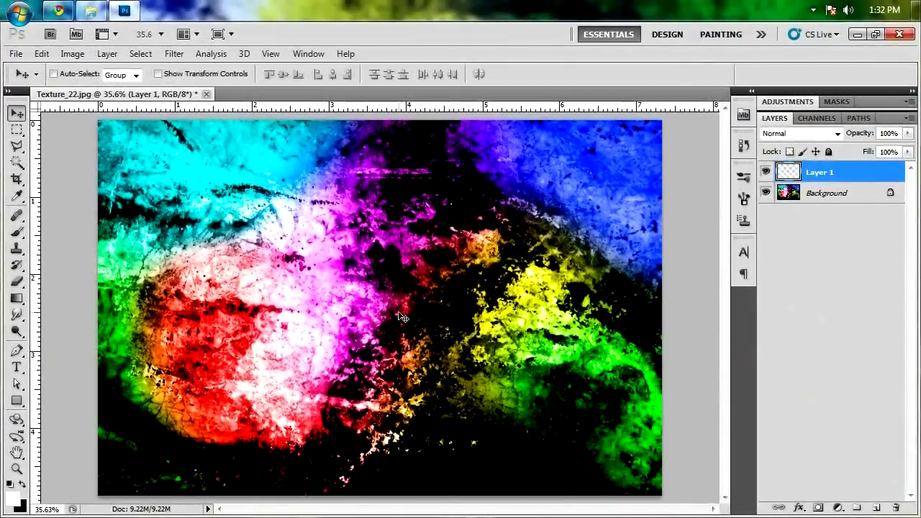
key(b)
mouse_move(460, 358)
mouse_down()
mouse_move(504, 288)
mouse_move(324, 288)
mouse_move(436, 315)
mouse_up()
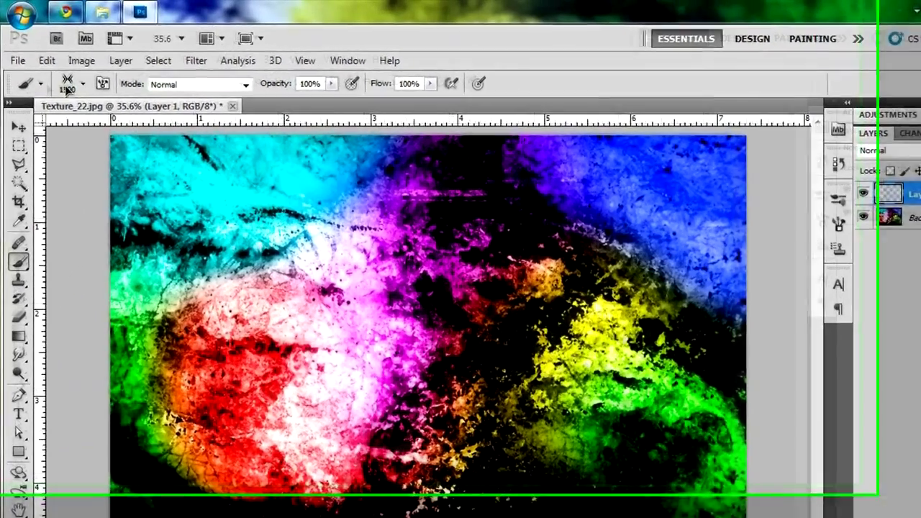
Load the Insignia brush set and stamp the white 1500 px chevron onto the canvas
click(73, 74)
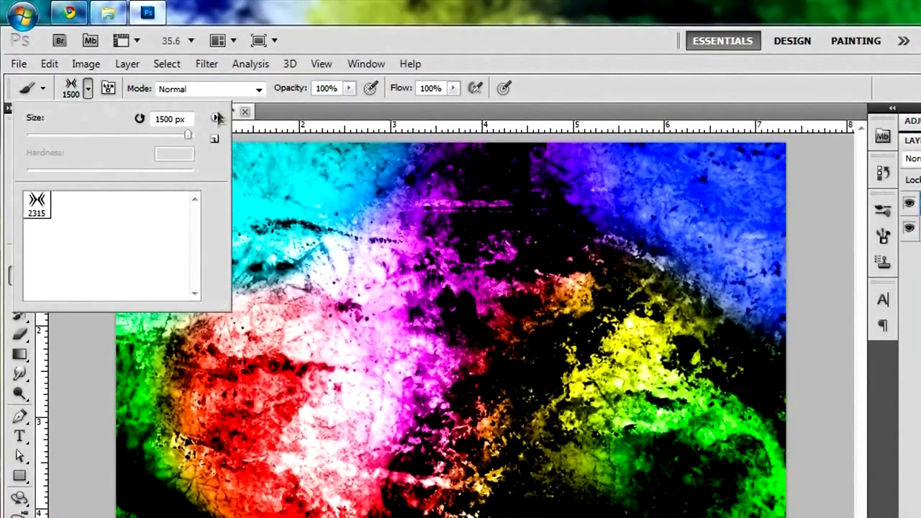
click(216, 117)
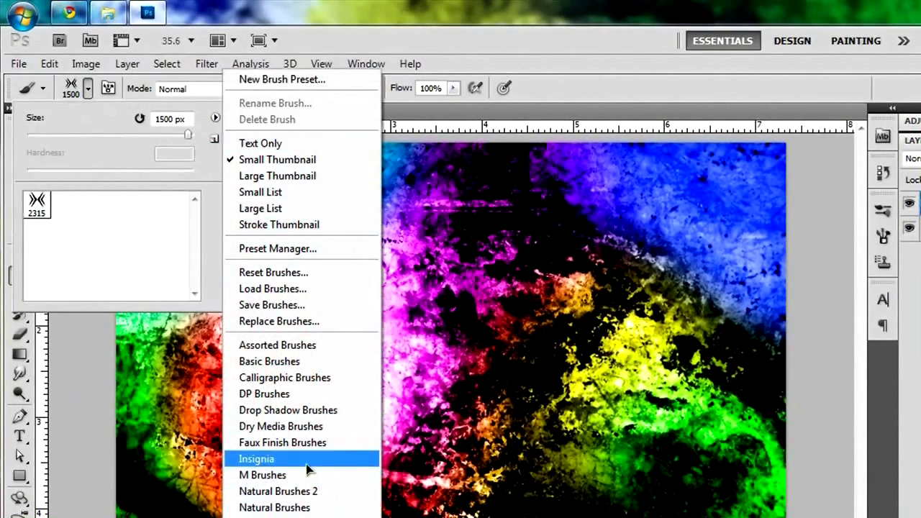
click(87, 89)
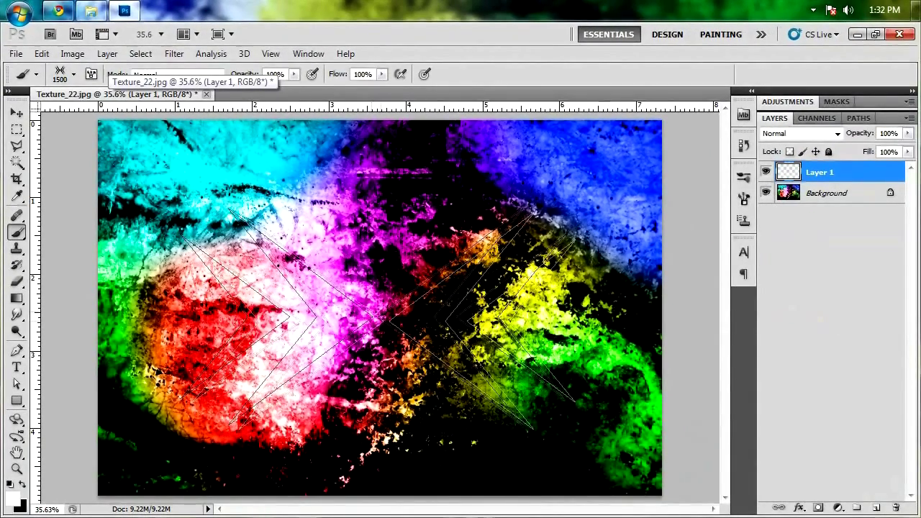
click(378, 309)
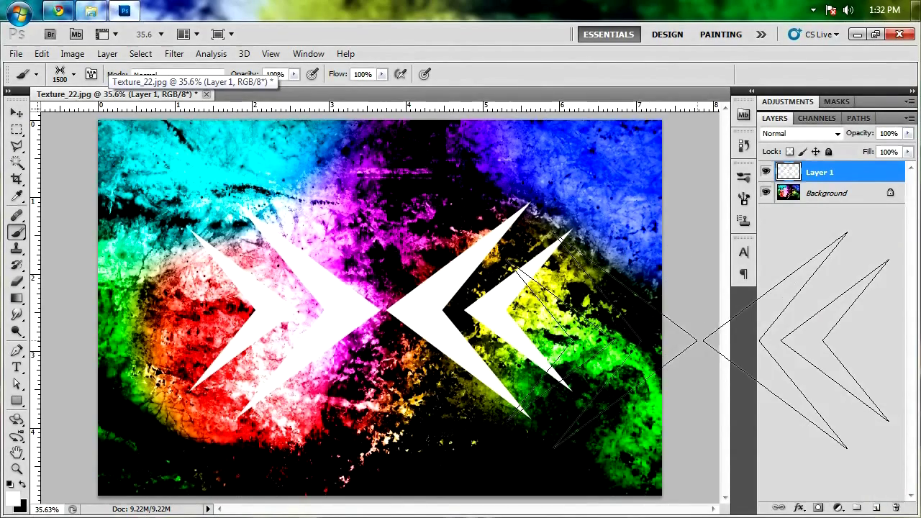
Switch to the Move tool and toggle the chevron layer's visibility to compare
click(16, 113)
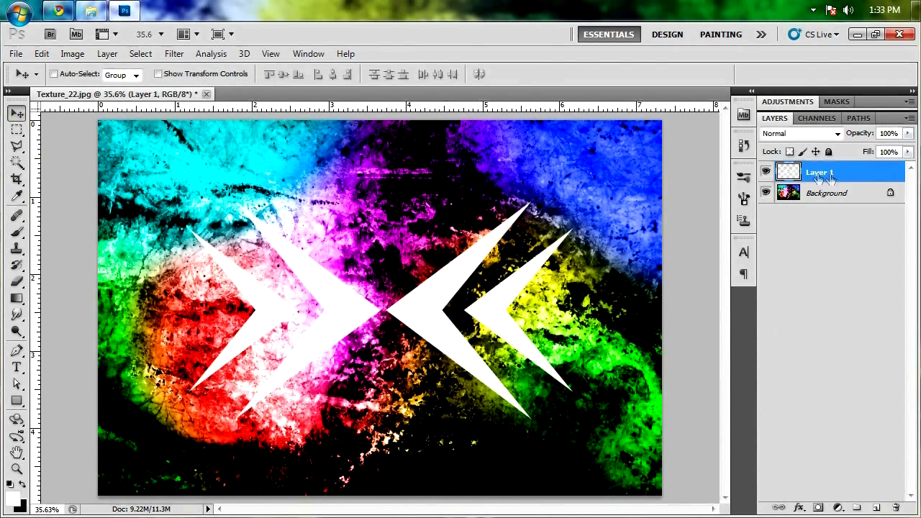
click(766, 173)
click(766, 173)
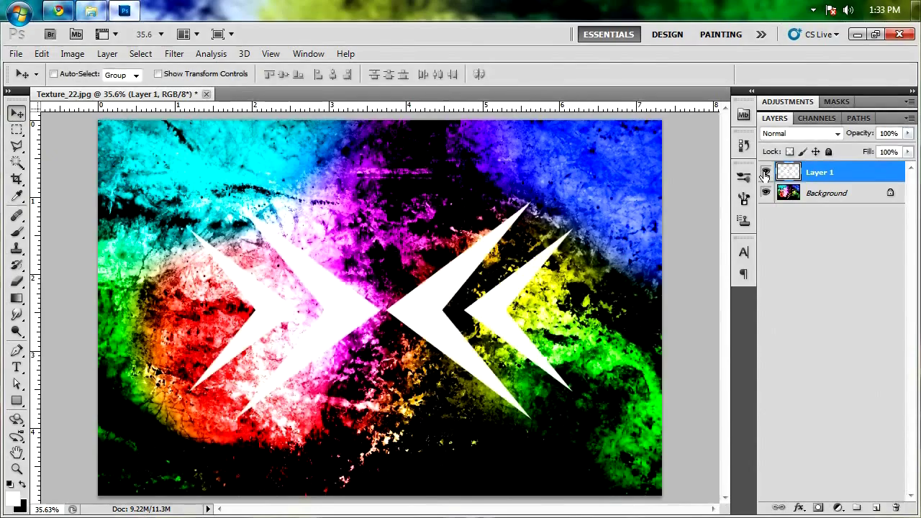
click(766, 173)
click(766, 172)
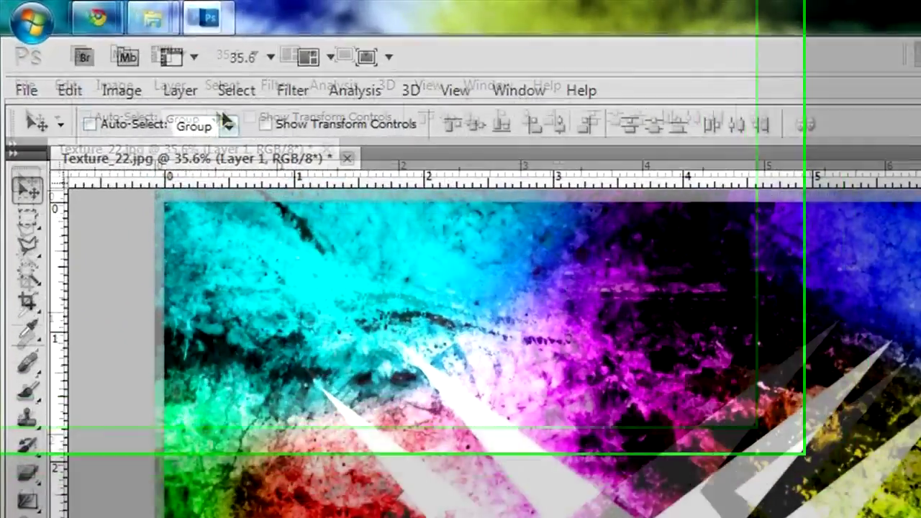
Select all, align the chevrons to the canvas's vertical and horizontal centres, then deselect
click(140, 54)
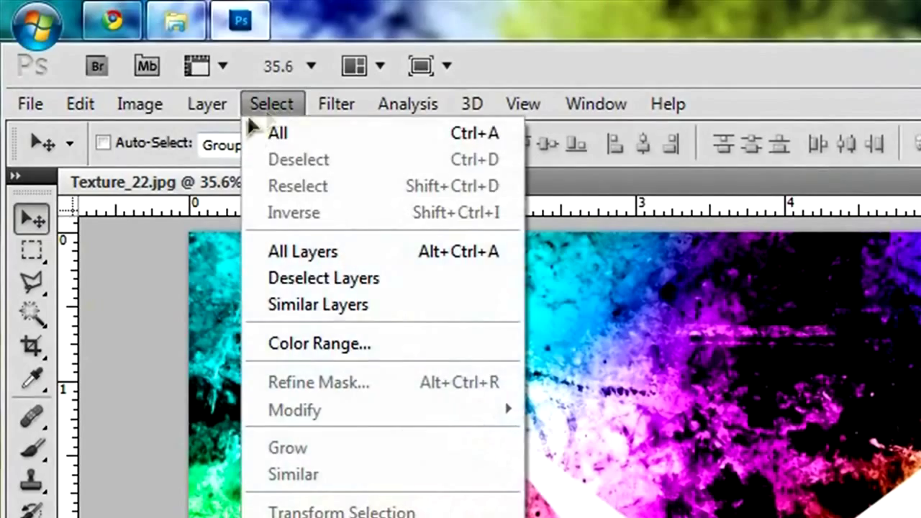
click(504, 134)
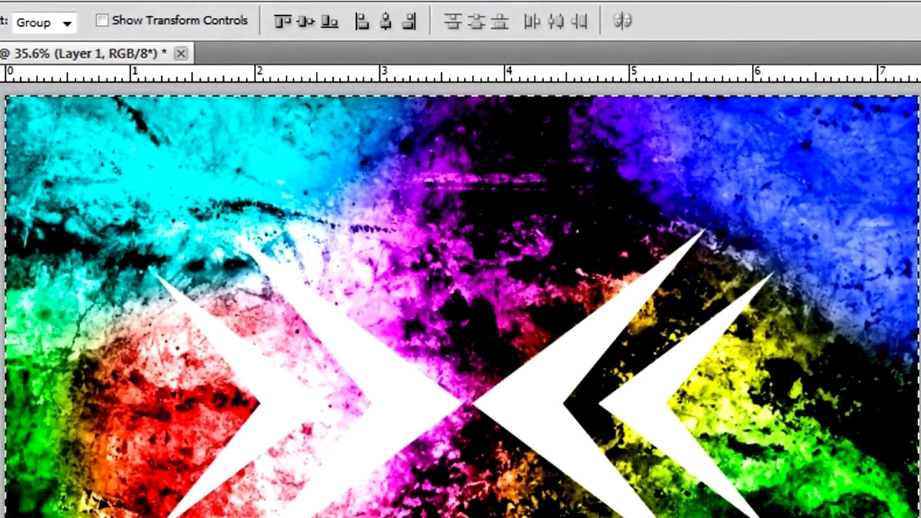
click(305, 23)
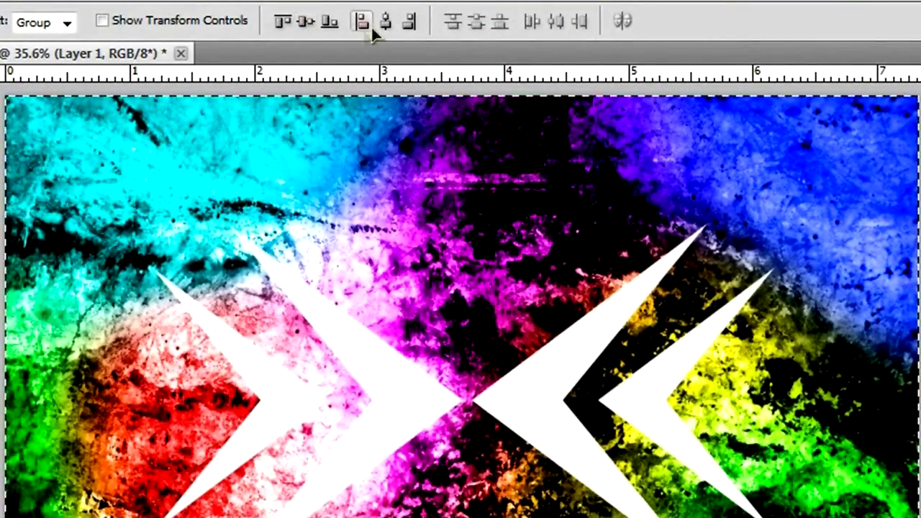
click(386, 23)
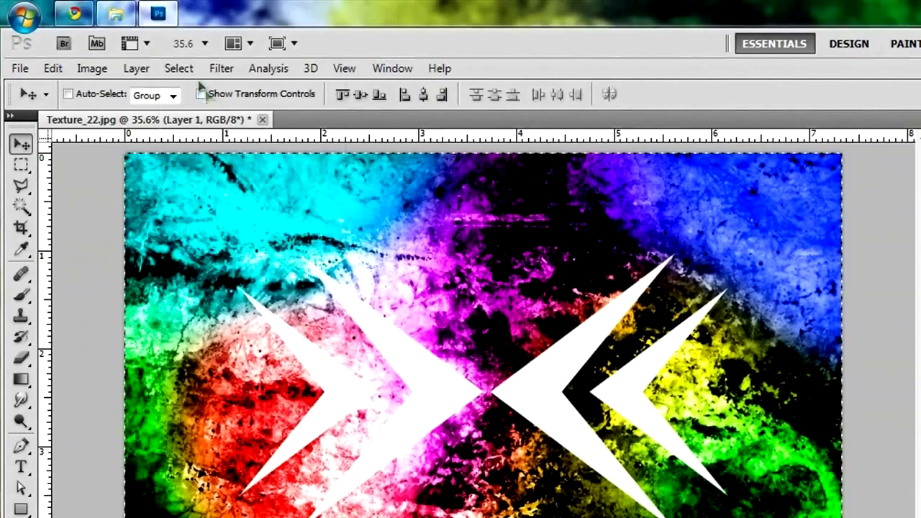
click(179, 68)
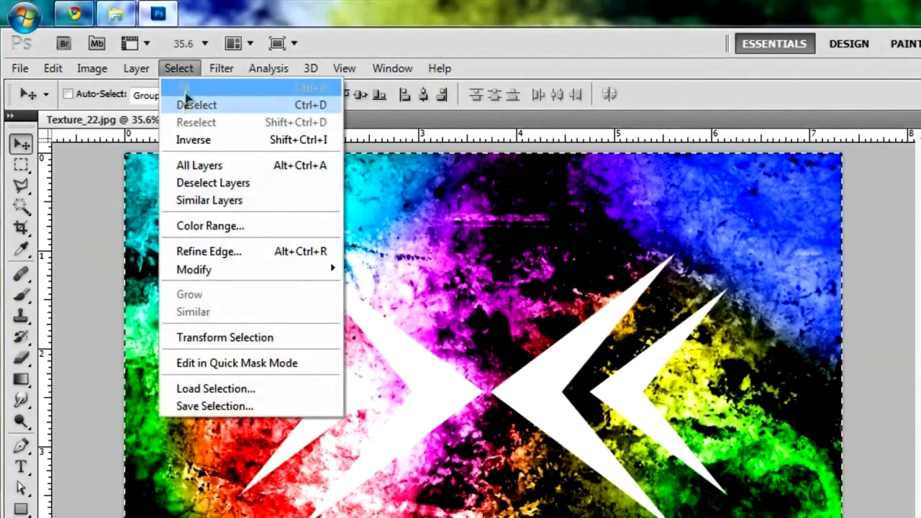
click(191, 105)
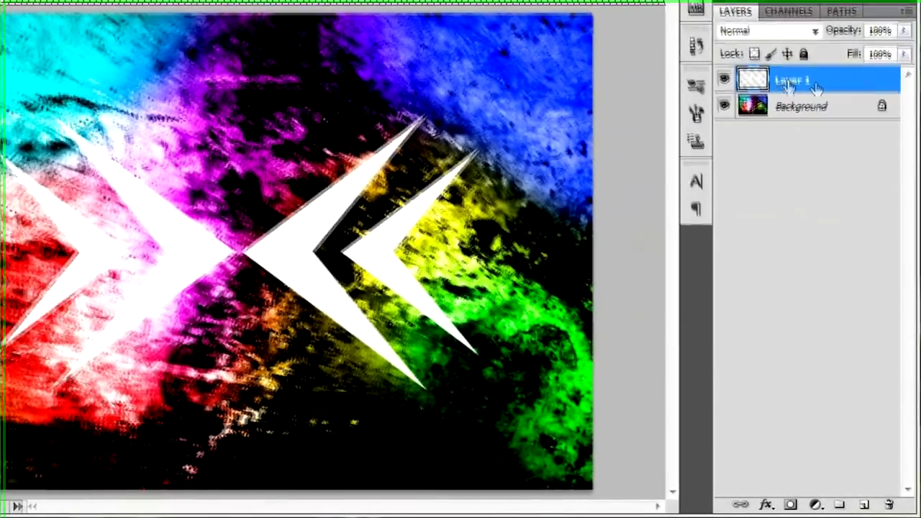
Load the chevrons as a selection, hide Layer 1, and copy that texture area to Layer 2
click(724, 80)
click(724, 79)
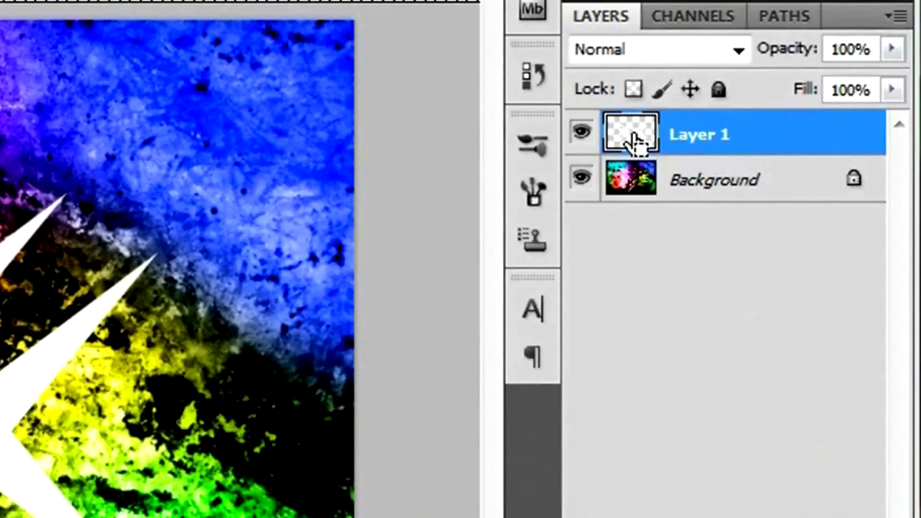
ctrl+click(631, 137)
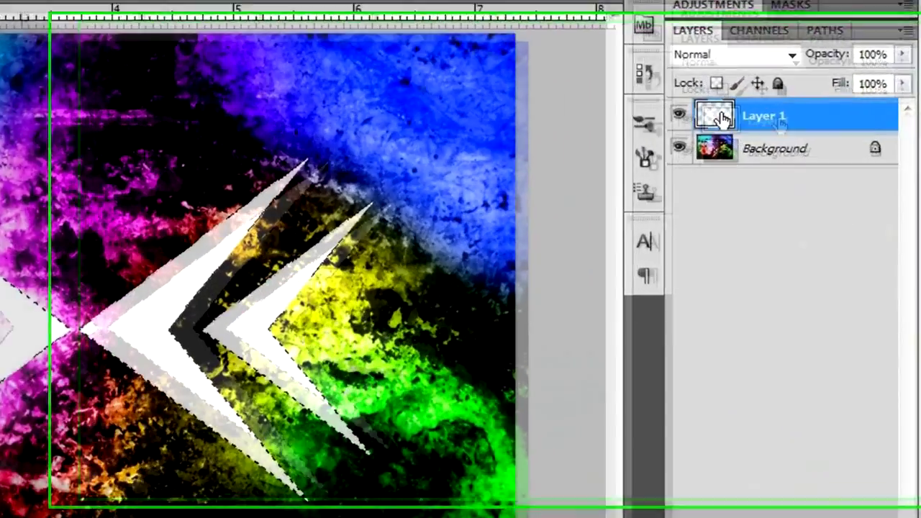
click(678, 115)
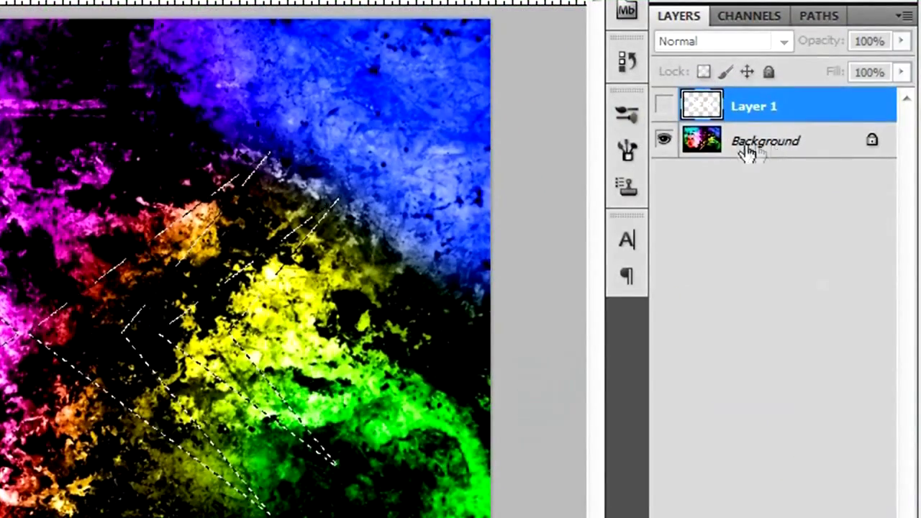
click(841, 150)
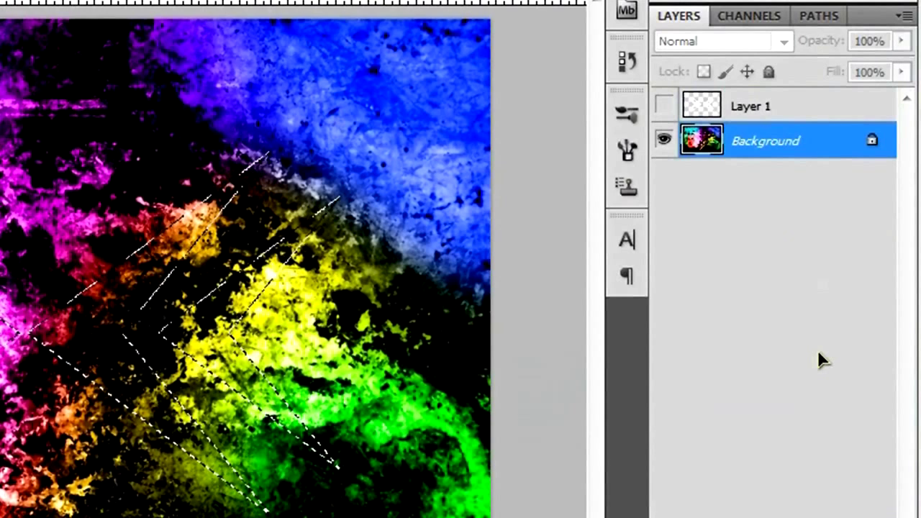
key(ctrl+j)
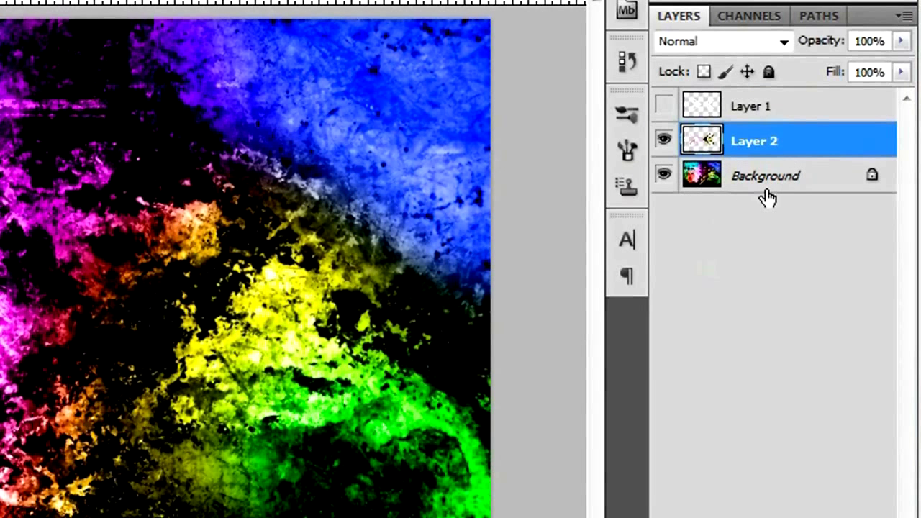
drag(765, 191, 779, 154)
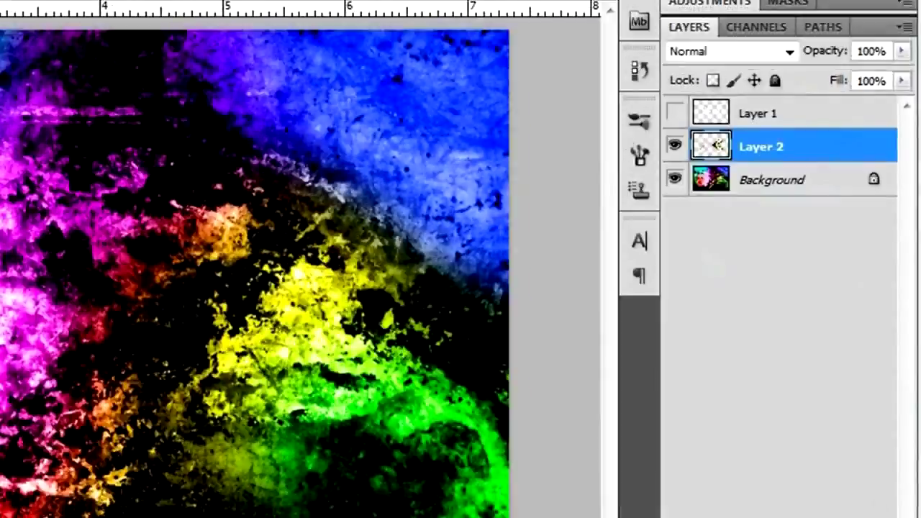
click(767, 175)
key(ctrl+shift+alt+n)
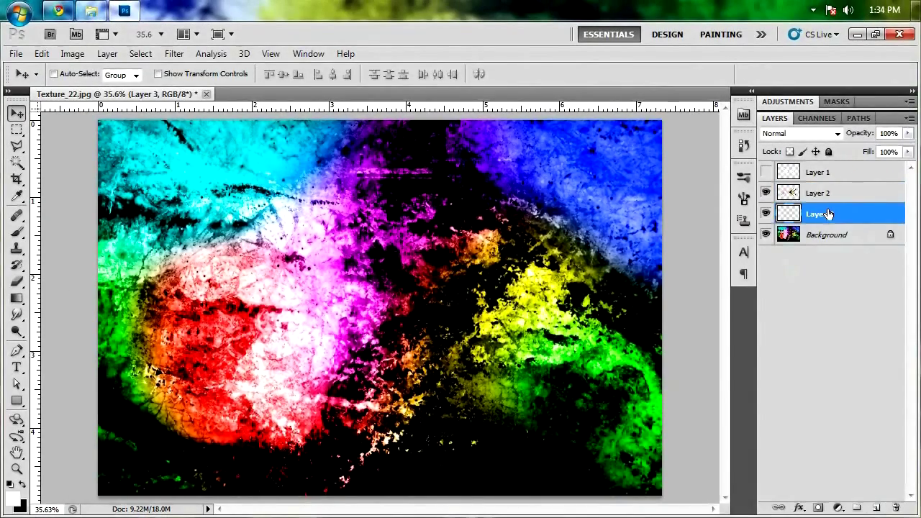
key(alt+BackSpace)
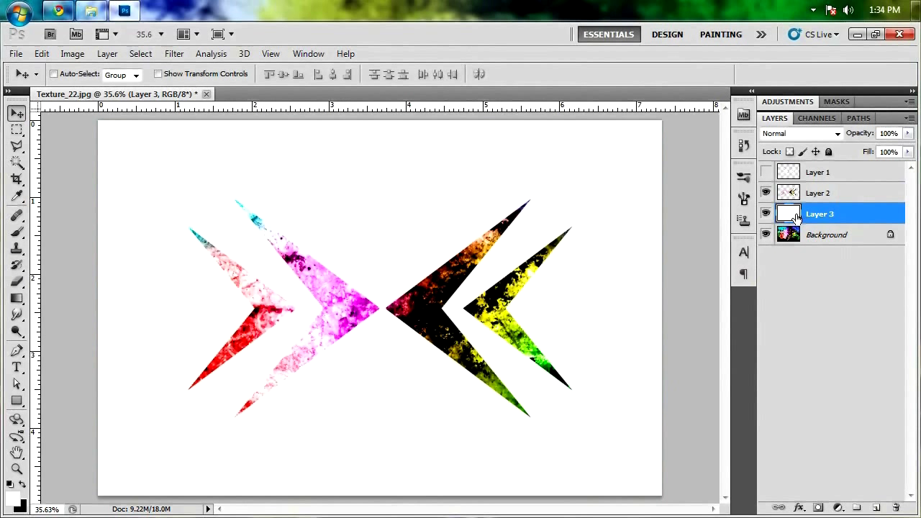
drag(835, 224, 896, 509)
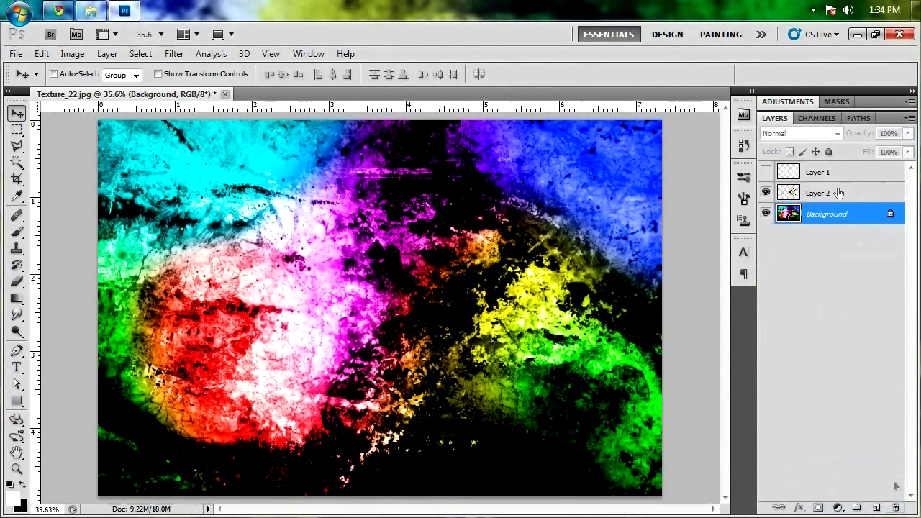
click(842, 199)
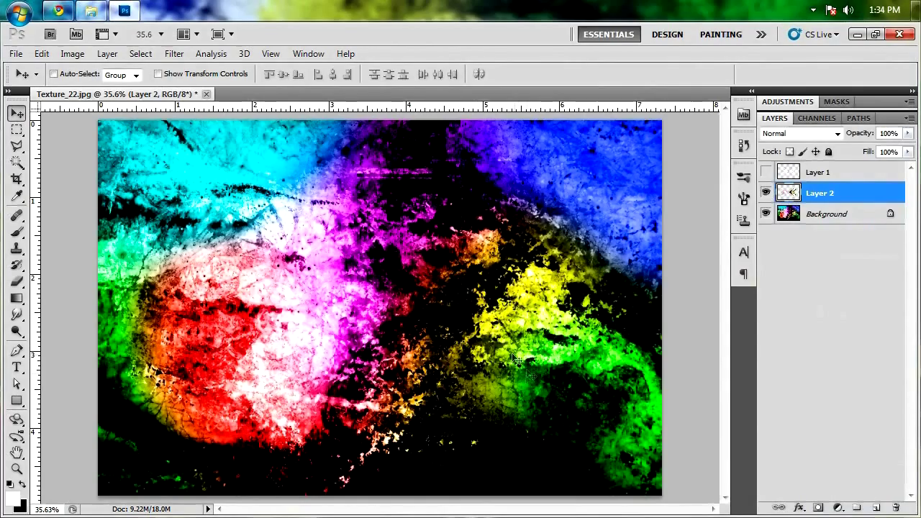
Apply Exposure +2.69, Offset -0.1735 and Gamma 0.44 to the chevron copy on Layer 2
double_click(820, 193)
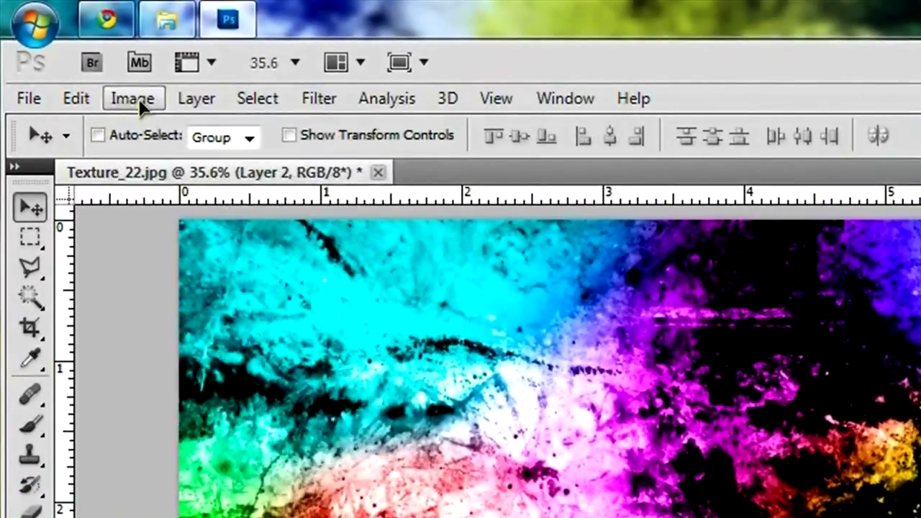
click(74, 54)
mouse_move(206, 162)
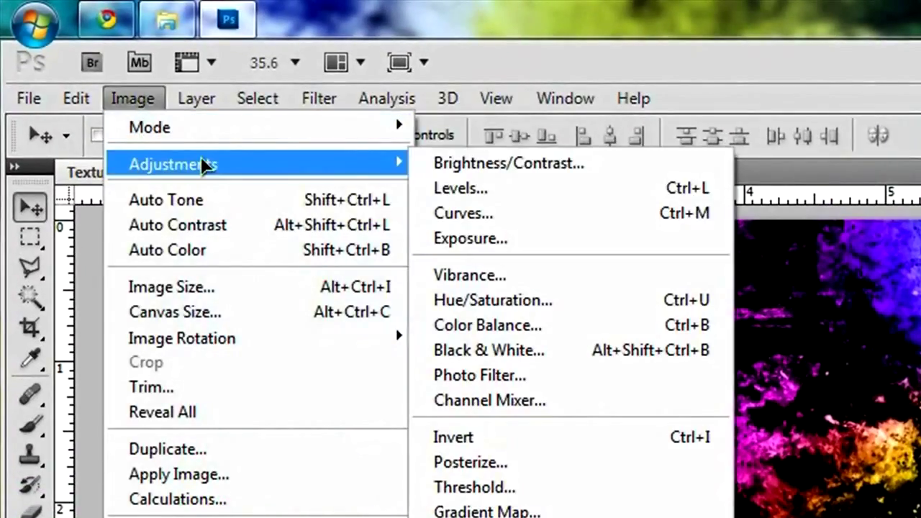
click(644, 247)
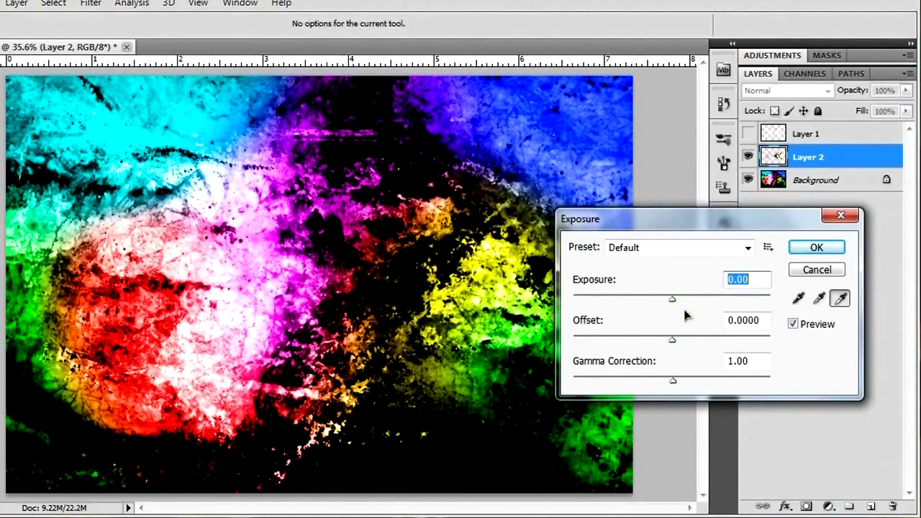
drag(673, 299, 696, 299)
drag(672, 339, 650, 340)
drag(676, 385, 719, 384)
drag(693, 300, 707, 303)
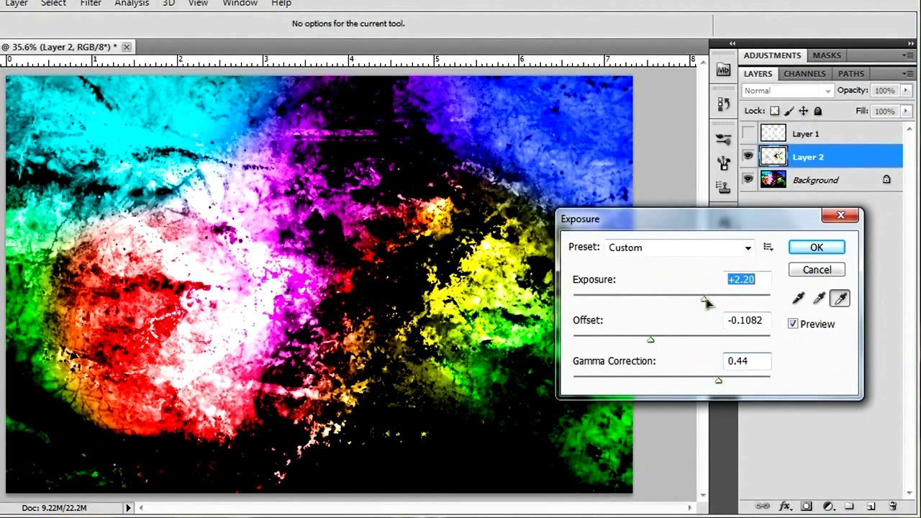
drag(650, 343, 638, 344)
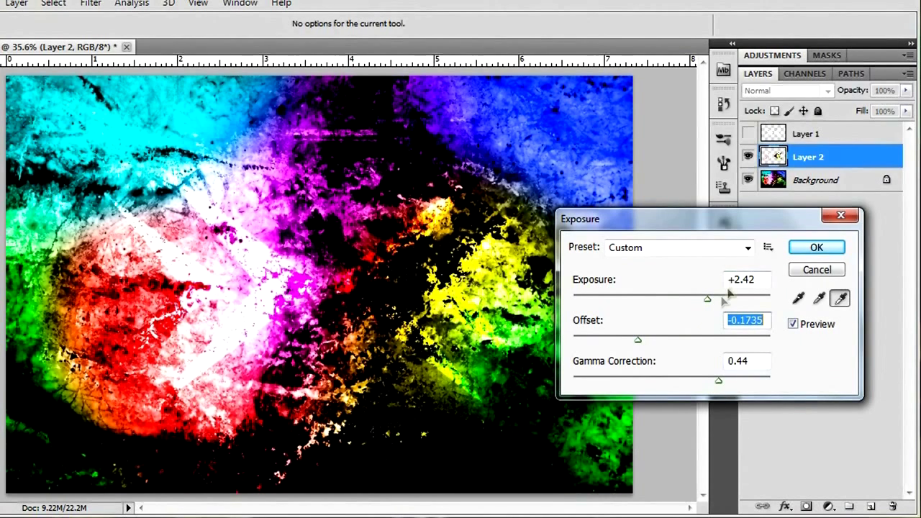
drag(711, 301, 718, 301)
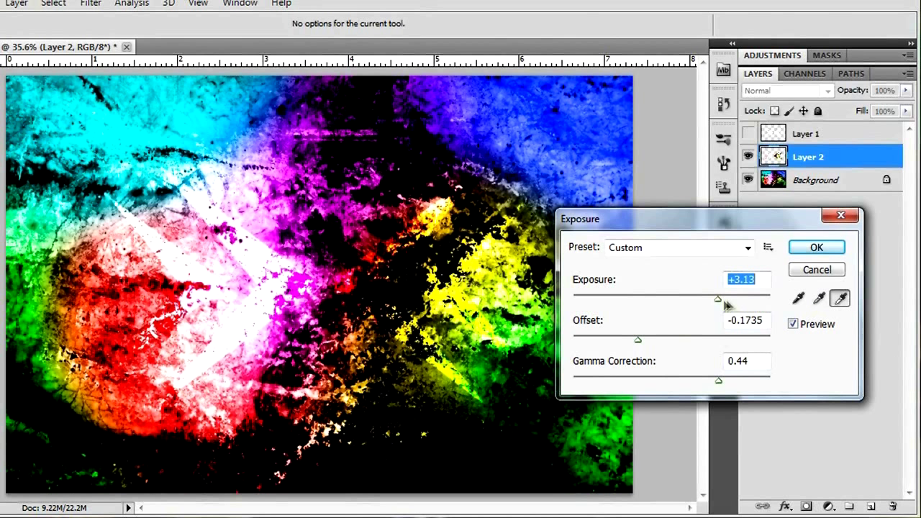
drag(721, 301, 712, 302)
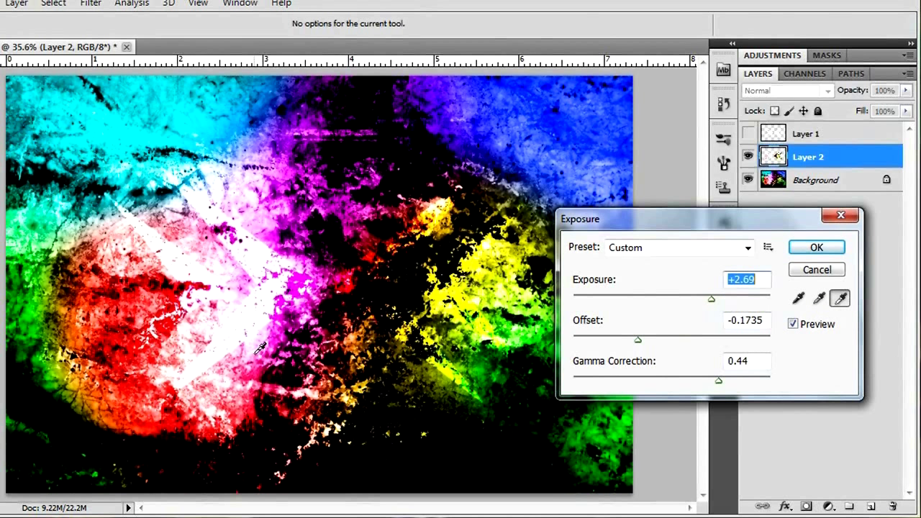
click(817, 247)
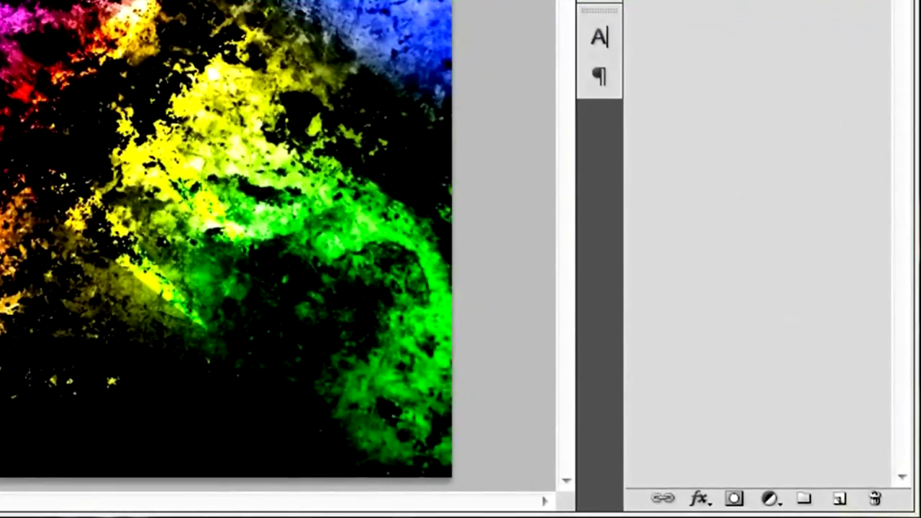
Add a black stroke and a drop shadow with its own 120° angle
click(699, 498)
click(741, 480)
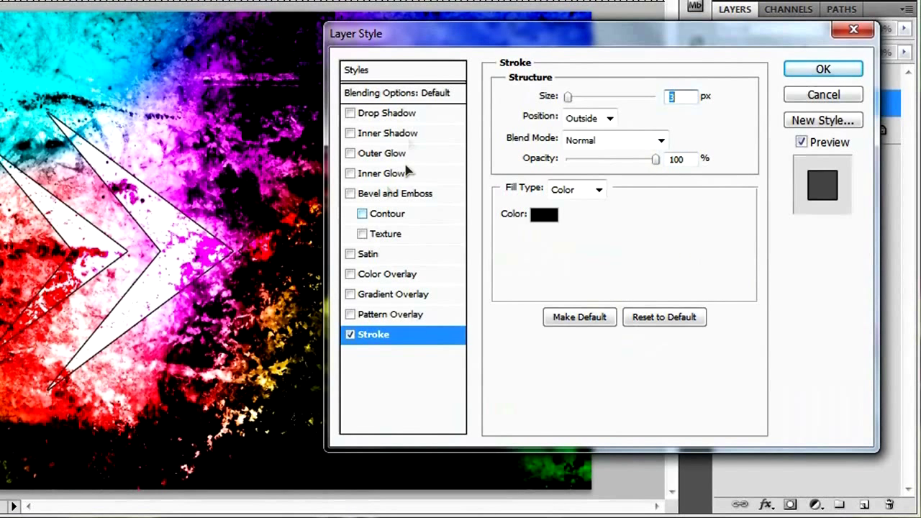
click(400, 116)
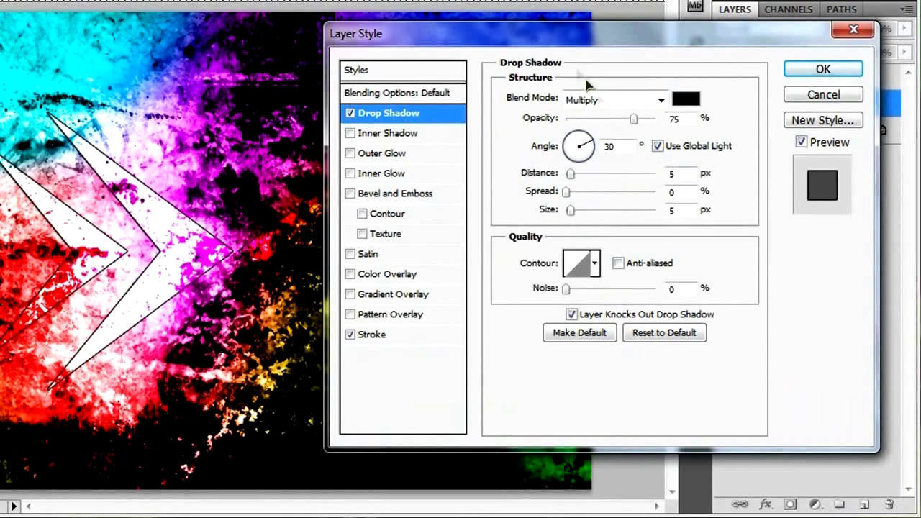
click(680, 142)
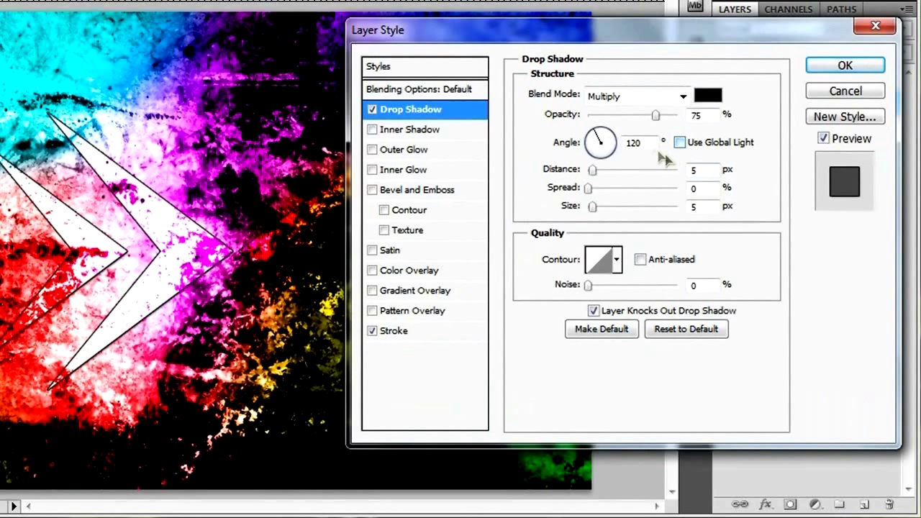
double_click(633, 142)
click(650, 144)
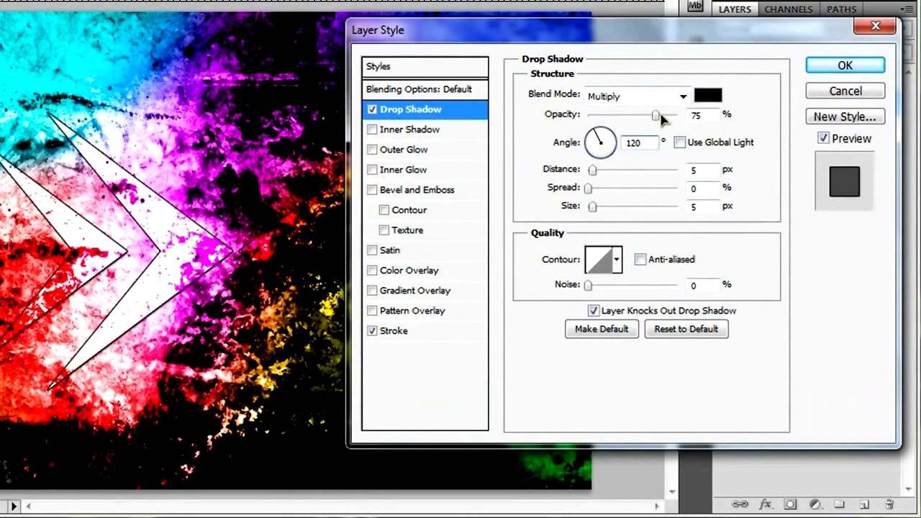
Set the drop shadow to 100% opacity, 21 px distance, 26% spread and 79 px size
drag(656, 119, 678, 117)
drag(610, 41, 642, 65)
drag(625, 194, 634, 195)
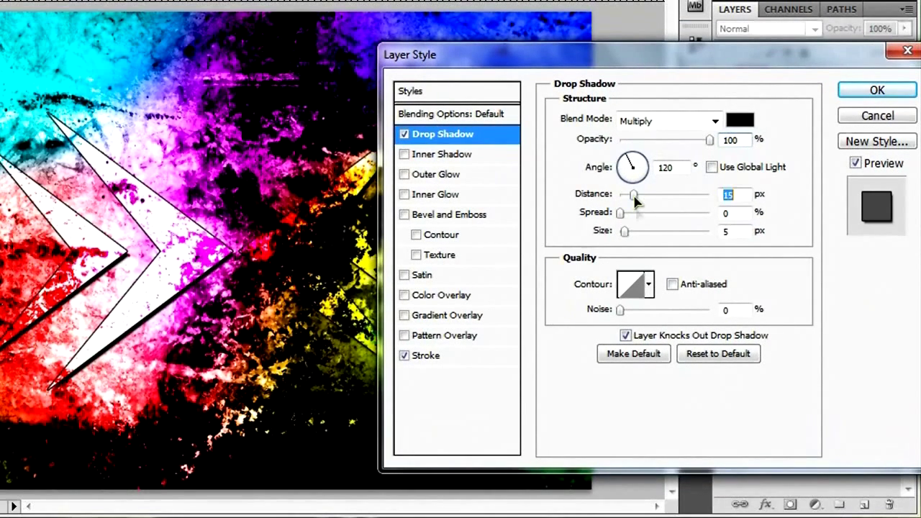
drag(625, 232, 640, 197)
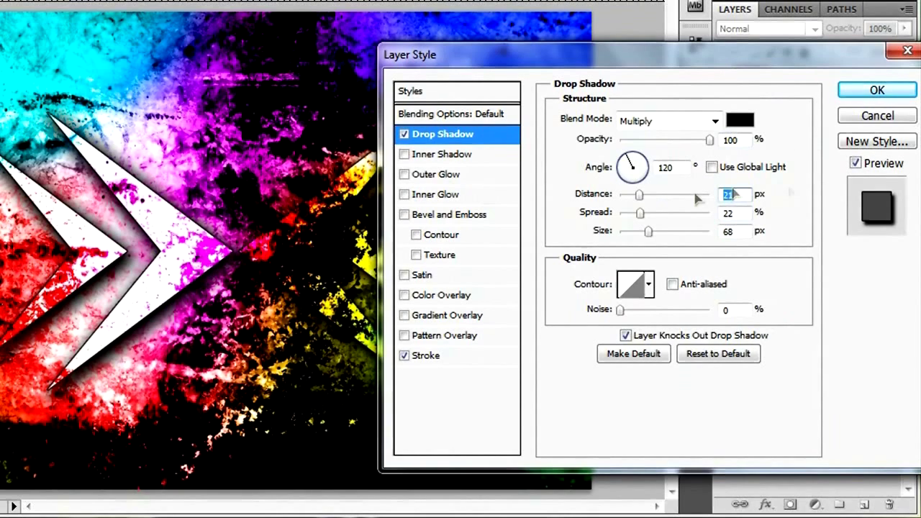
drag(640, 214, 653, 235)
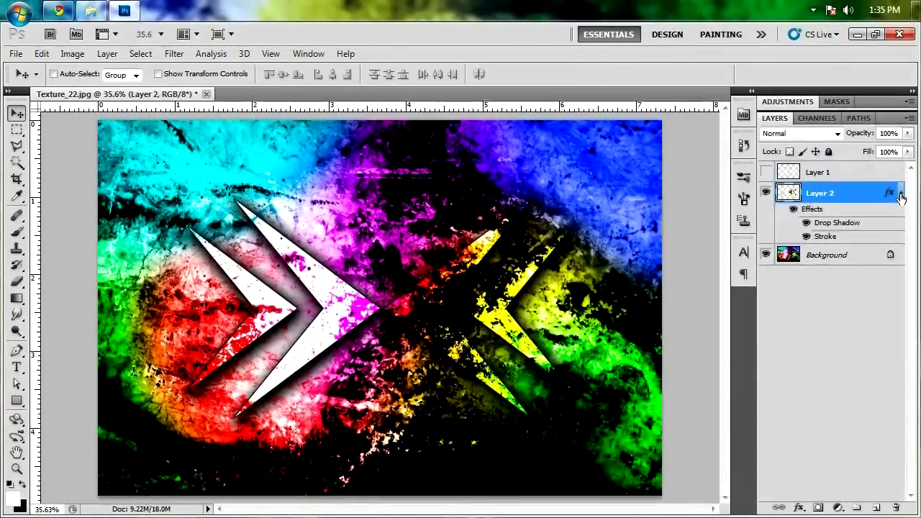
Collapse Layer 2's effects list and delete the hidden white chevron Layer 1
click(900, 194)
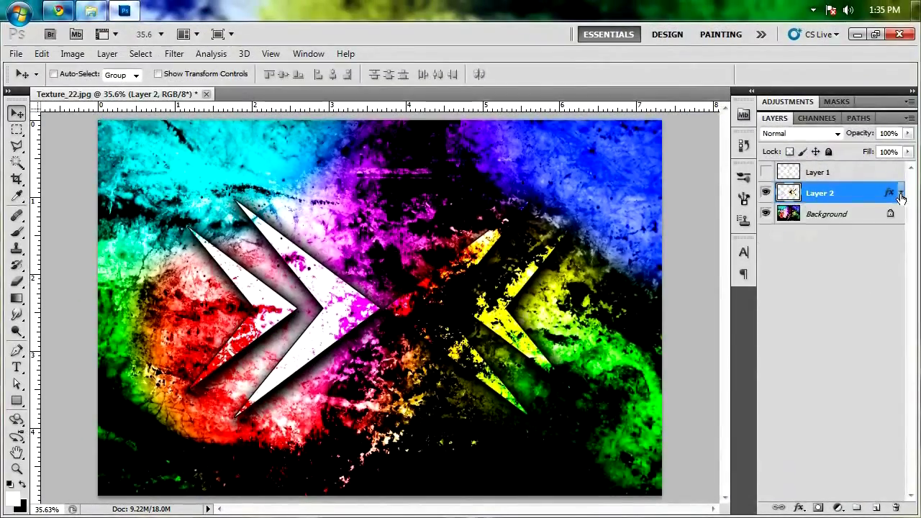
click(827, 176)
click(766, 172)
click(766, 172)
drag(814, 172, 896, 508)
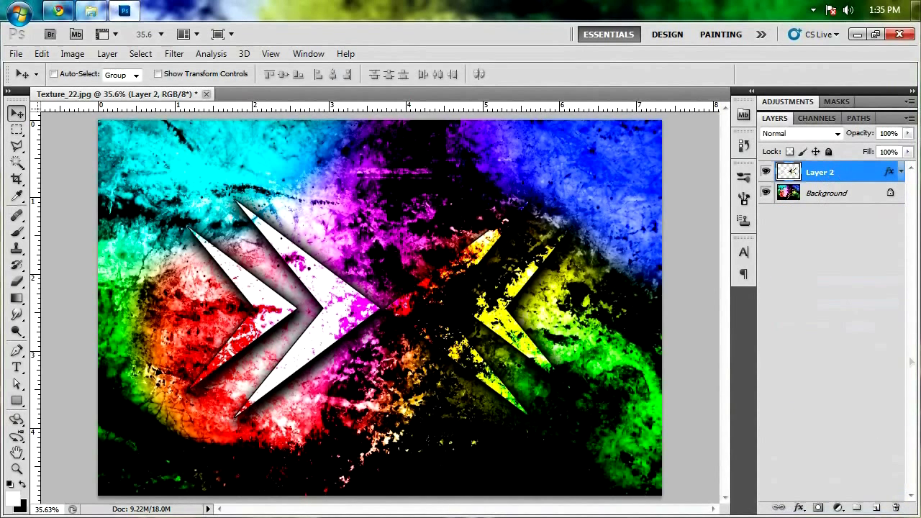